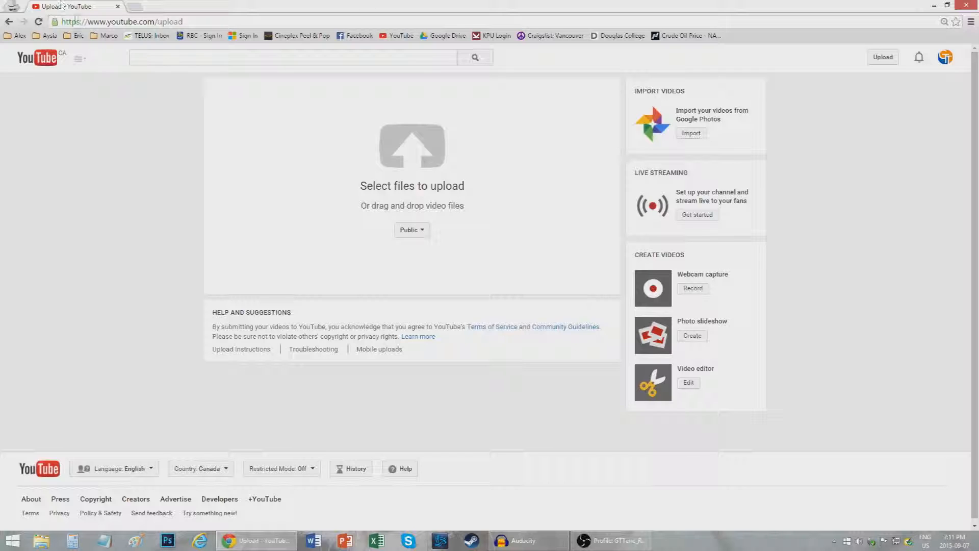
Step: Upload the video file Forced8_NoRisksTakeAllTheRisks.wmv from the To Upload folder
{"action": "left_click", "coordinate": [885, 59]}
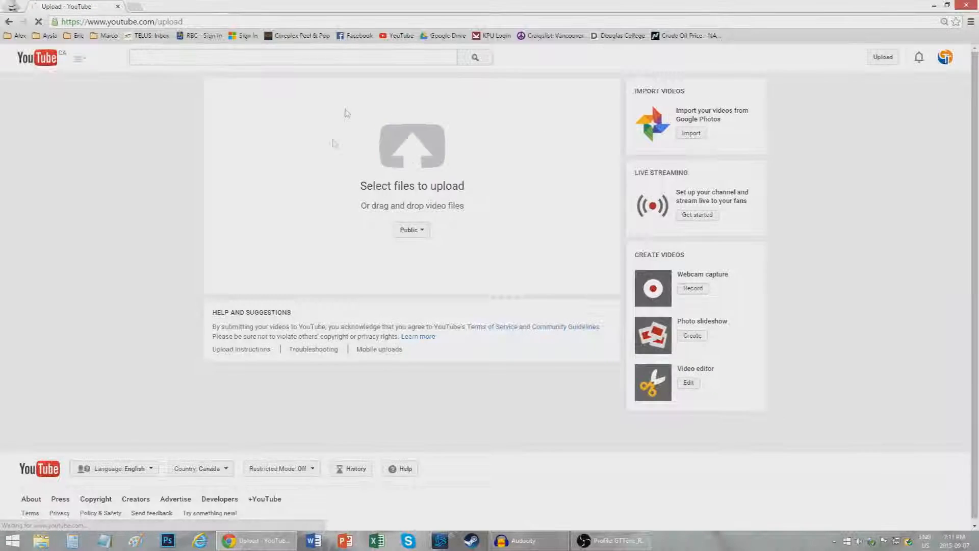
{"action": "left_click", "coordinate": [408, 141]}
{"action": "left_click", "coordinate": [120, 81]}
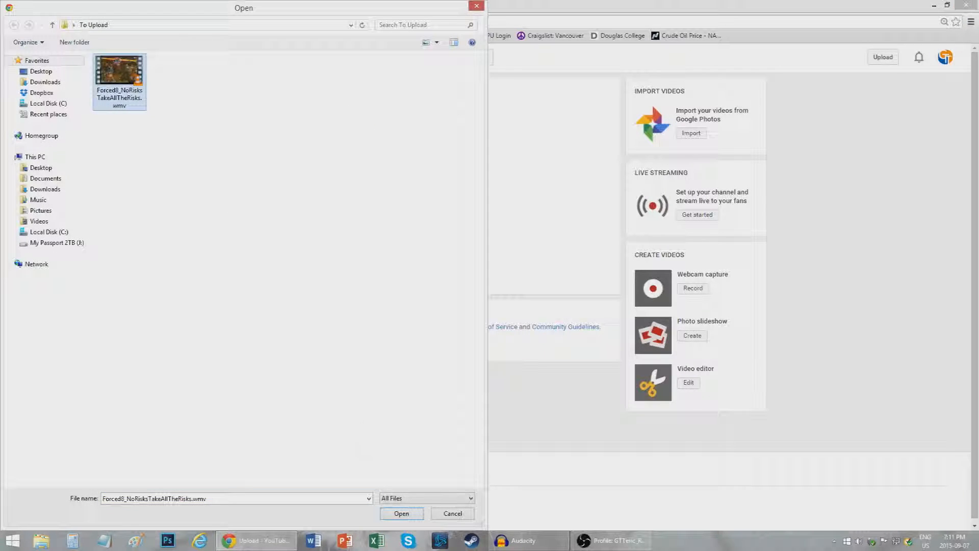
{"action": "left_click", "coordinate": [401, 513]}
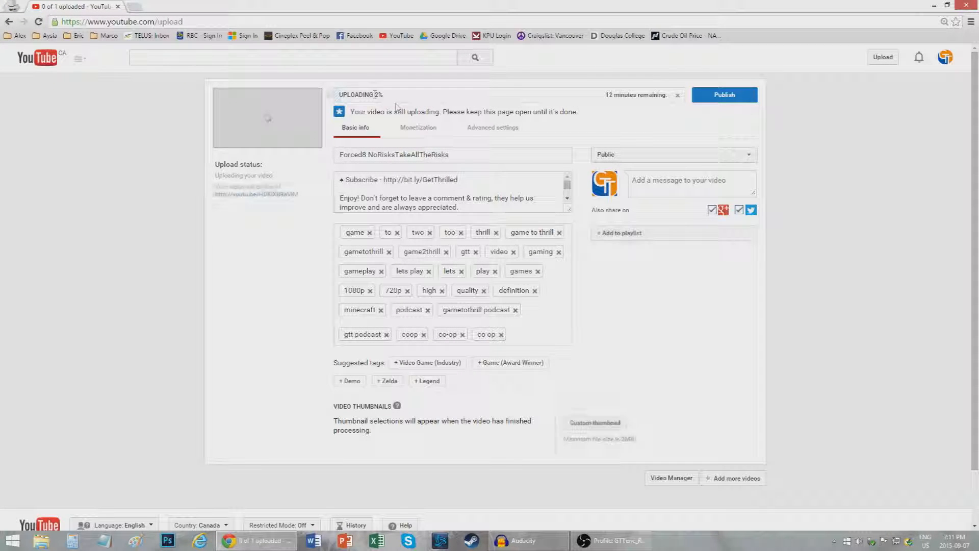
{"action": "left_click_drag", "start_coordinate": [350, 92], "coordinate": [406, 99]}
{"action": "left_click", "coordinate": [412, 99]}
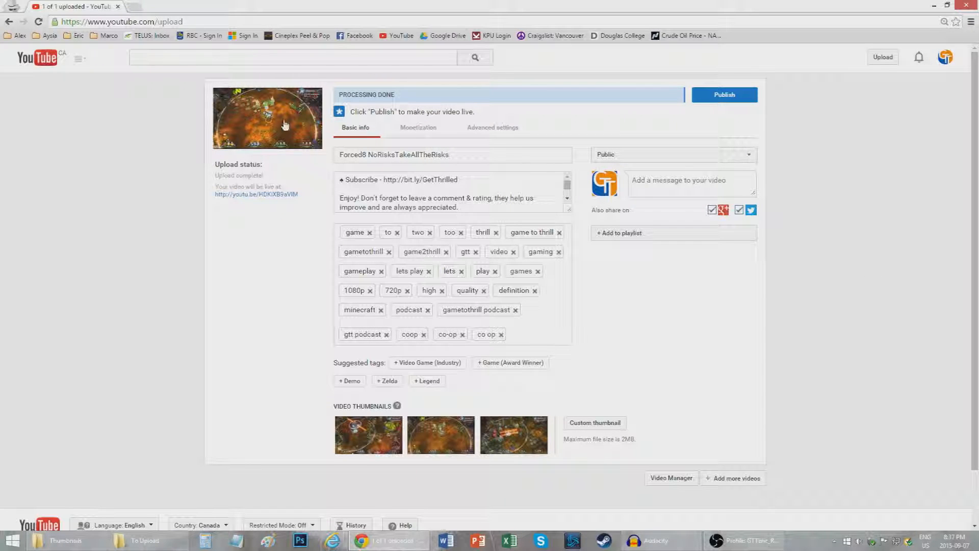
Step: Go to the channel's Creator Studio, leaving the upload page without publishing the video
{"action": "triple_click", "coordinate": [369, 95]}
{"action": "left_click", "coordinate": [945, 57]}
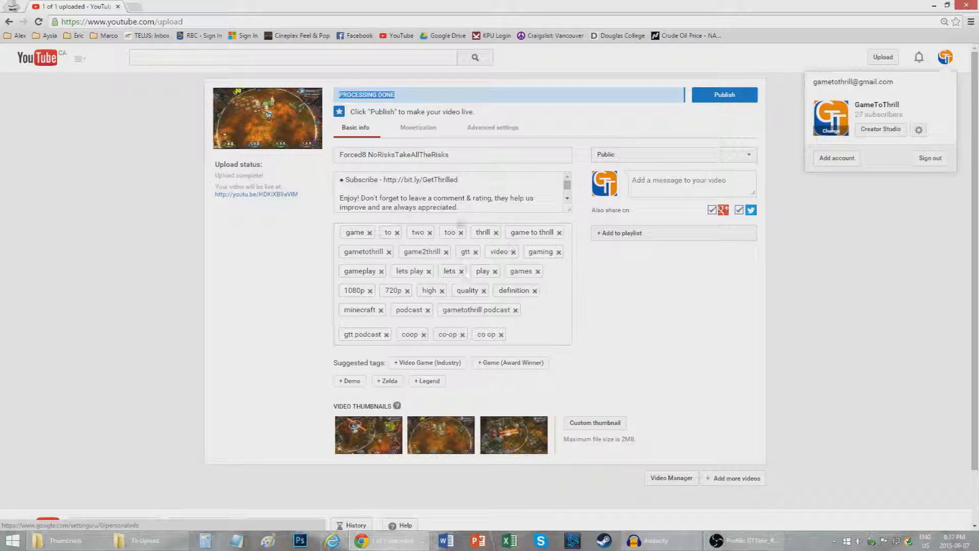
{"action": "left_click", "coordinate": [883, 132]}
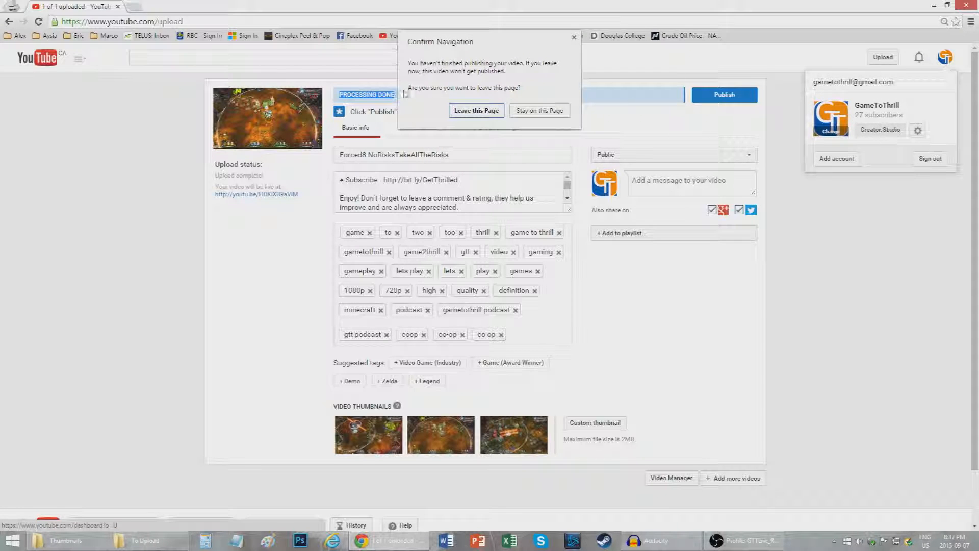
{"action": "left_click", "coordinate": [476, 111]}
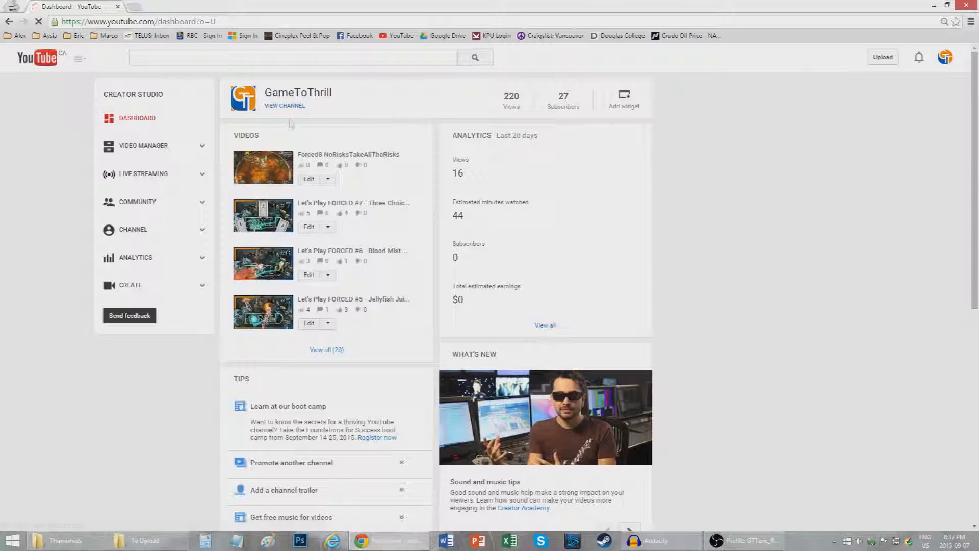
Step: Open the Info and Settings of the Forced8 NoRisksTakeAllTheRisks video from the Video Manager
{"action": "left_click", "coordinate": [328, 178]}
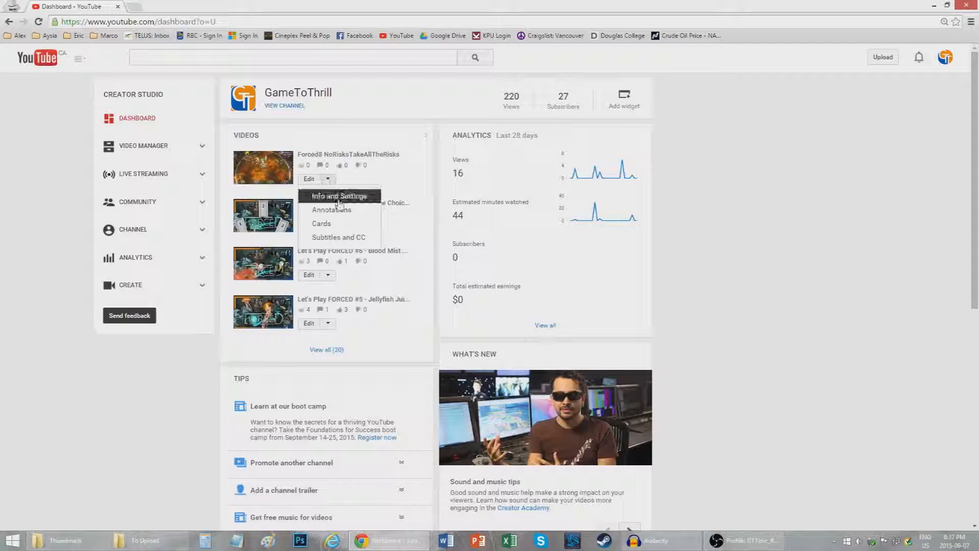
{"action": "left_click", "coordinate": [148, 145]}
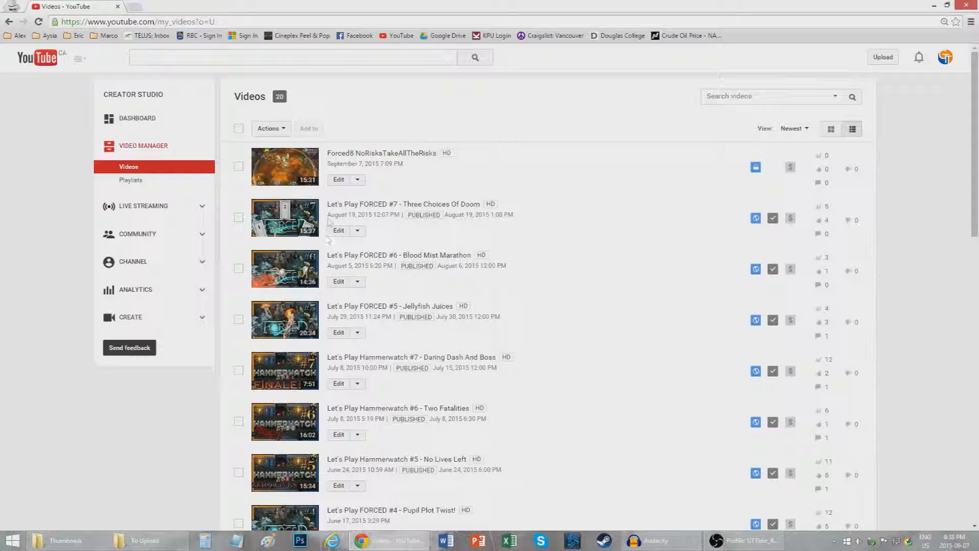
{"action": "left_click", "coordinate": [357, 180]}
{"action": "left_click", "coordinate": [363, 198]}
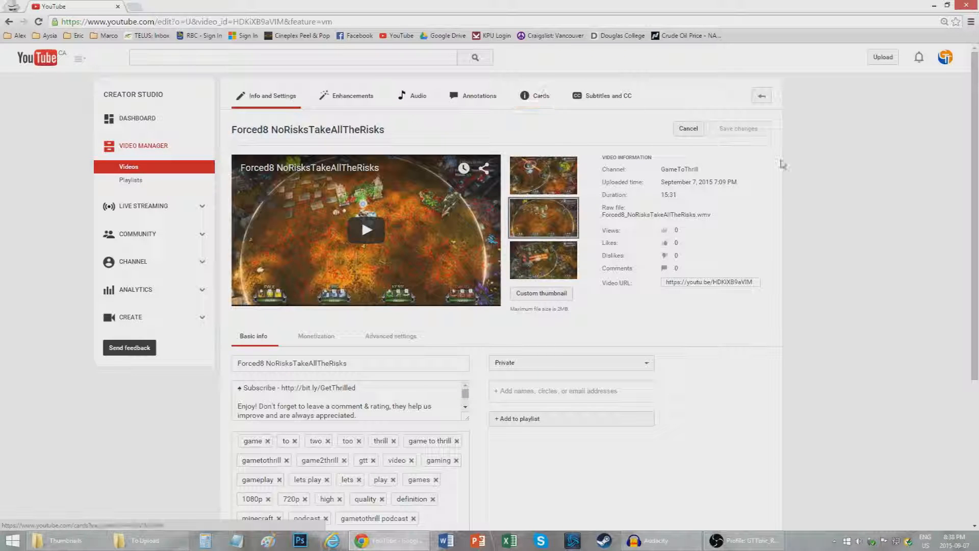
Step: Upload Forced8.jpg from the To Upload folder as the video's custom thumbnail
{"action": "scroll", "coordinate": [849, 230], "scroll_direction": "down", "scroll_amount": 3}
{"action": "scroll", "coordinate": [574, 190], "scroll_direction": "up", "scroll_amount": 2}
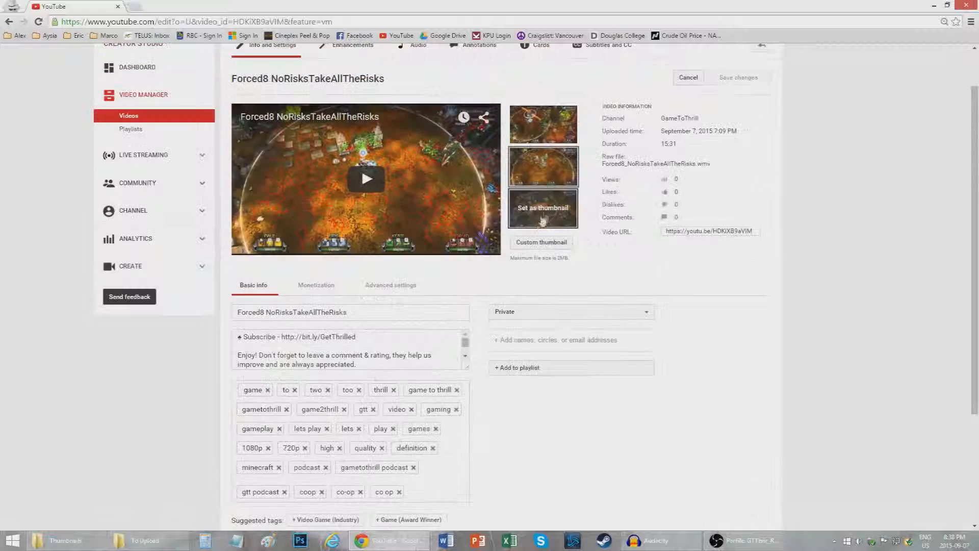
{"action": "left_click", "coordinate": [542, 242]}
{"action": "left_click", "coordinate": [122, 74]}
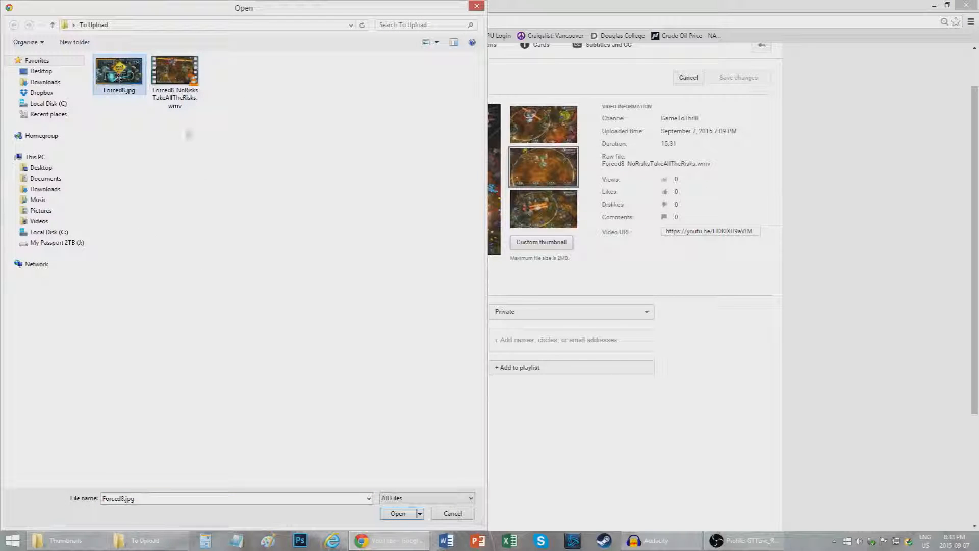
{"action": "left_click", "coordinate": [398, 513]}
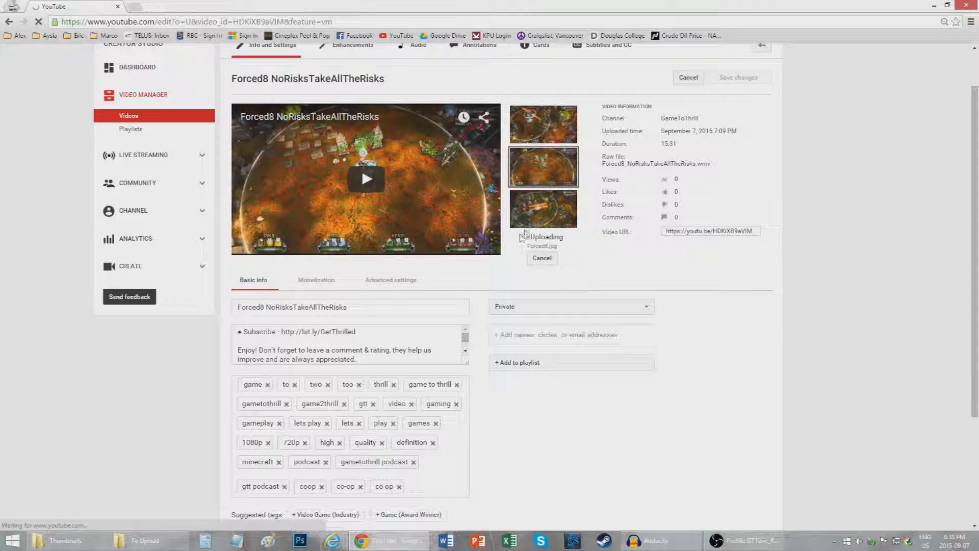
{"action": "scroll", "coordinate": [774, 409], "scroll_direction": "down", "scroll_amount": 2}
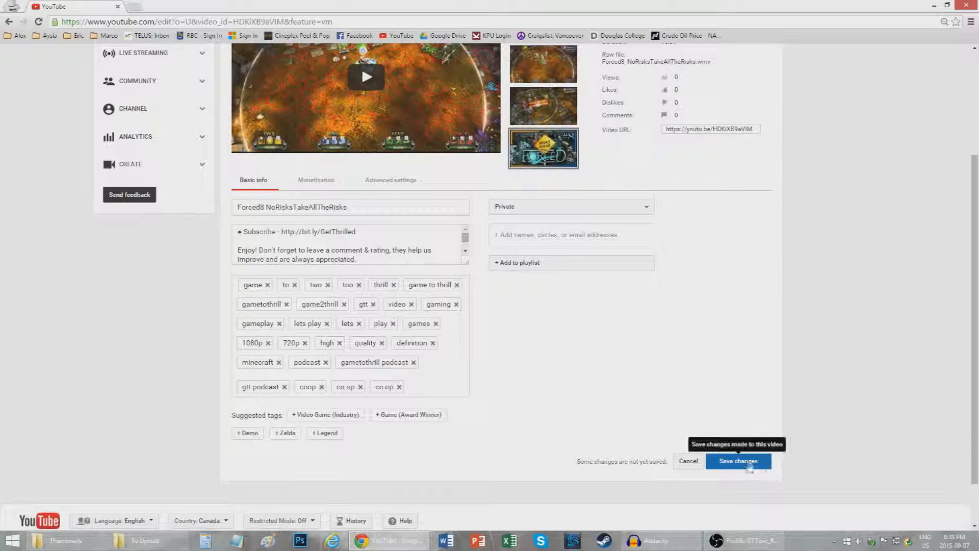
{"action": "scroll", "coordinate": [682, 396], "scroll_direction": "up", "scroll_amount": 2}
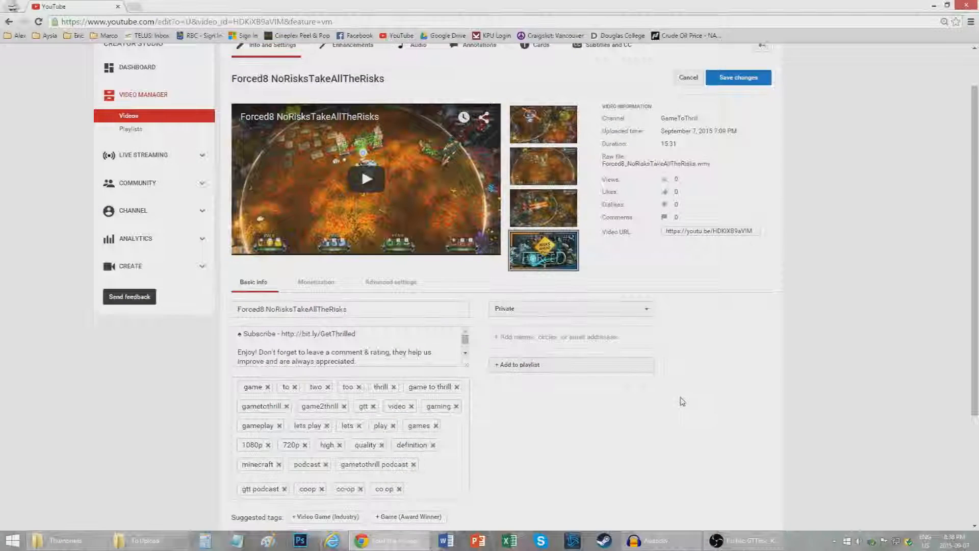
{"action": "scroll", "coordinate": [684, 396], "scroll_direction": "down", "scroll_amount": 2}
{"action": "triple_click", "coordinate": [607, 460]}
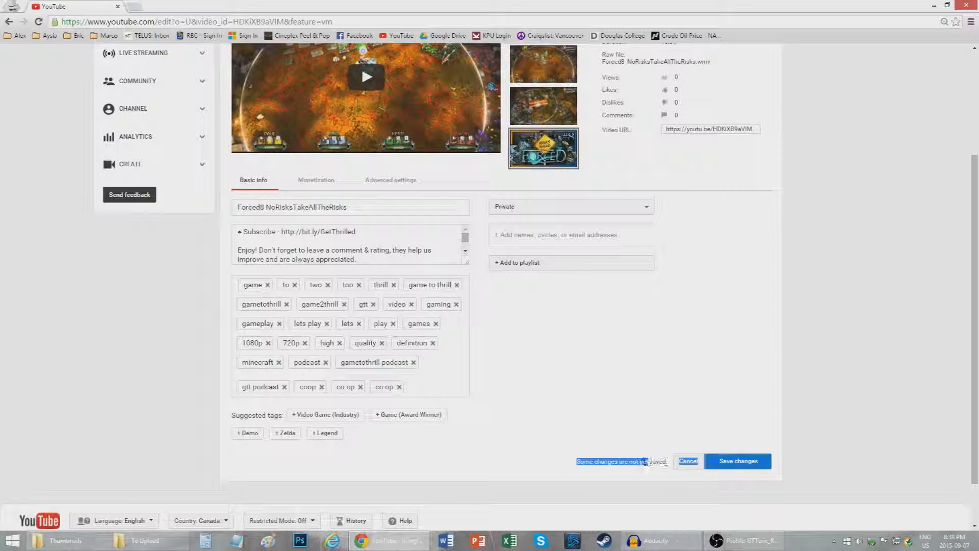
{"action": "left_click_drag", "start_coordinate": [578, 462], "coordinate": [648, 462]}
{"action": "left_click", "coordinate": [648, 461]}
Step: Add the video to the Forced playlist
{"action": "scroll", "coordinate": [658, 377], "scroll_direction": "up", "scroll_amount": 1}
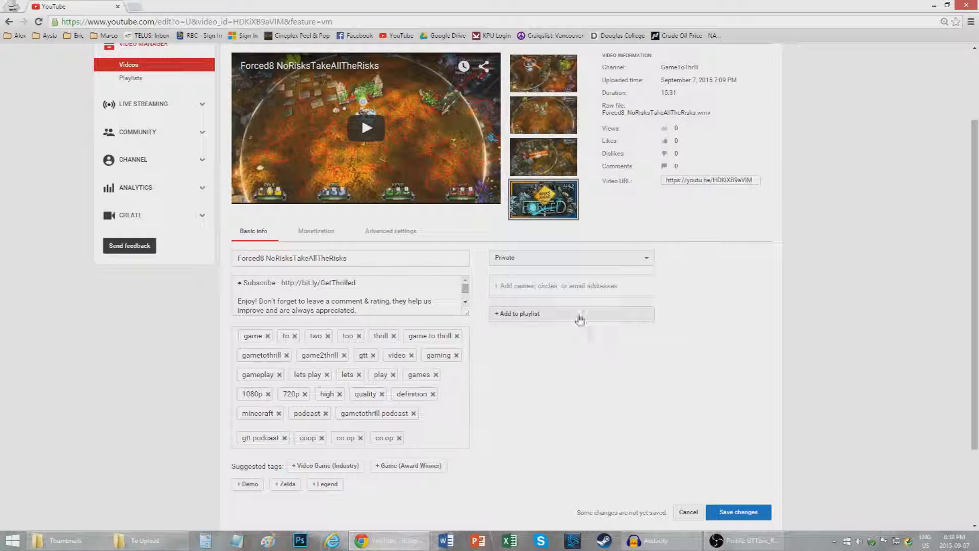
{"action": "left_click", "coordinate": [561, 319]}
{"action": "left_click", "coordinate": [543, 365]}
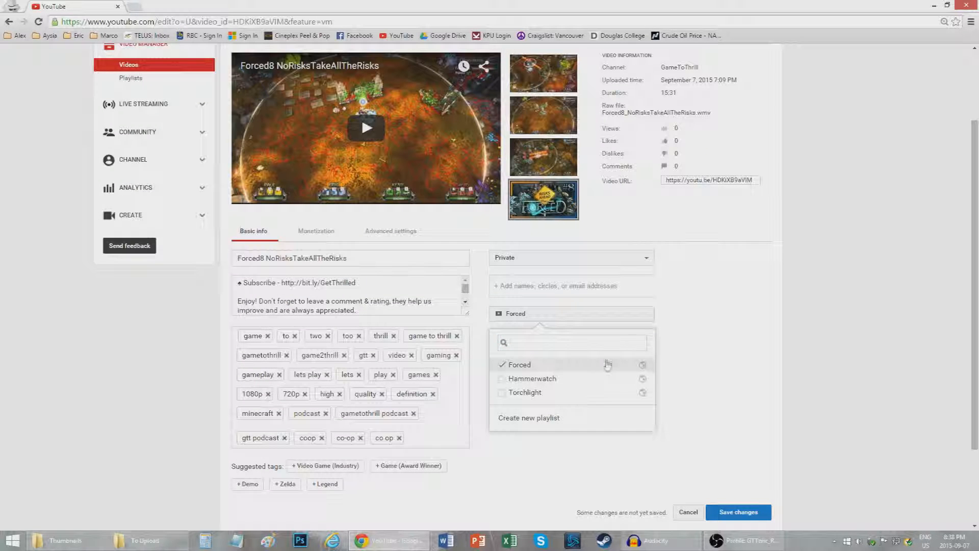
{"action": "left_click", "coordinate": [530, 318]}
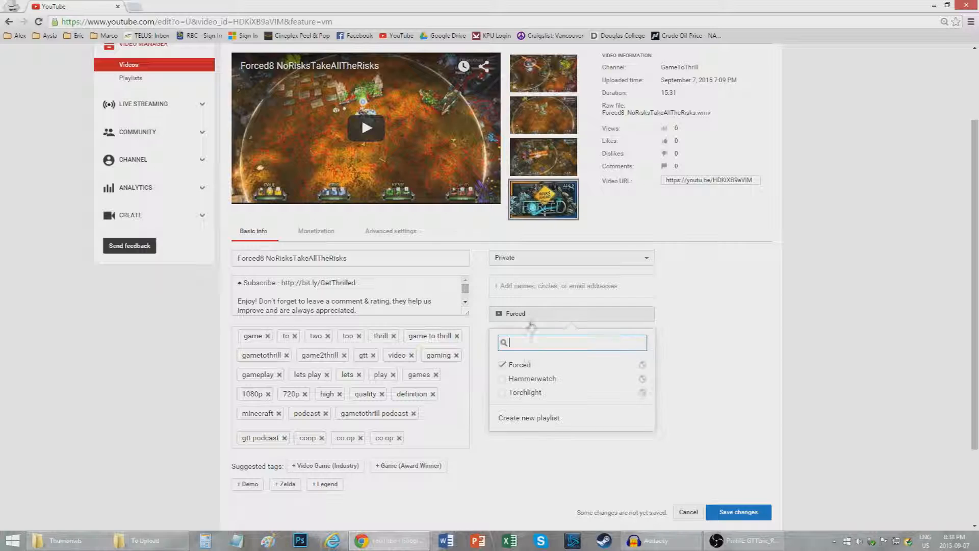
{"action": "left_click", "coordinate": [714, 331]}
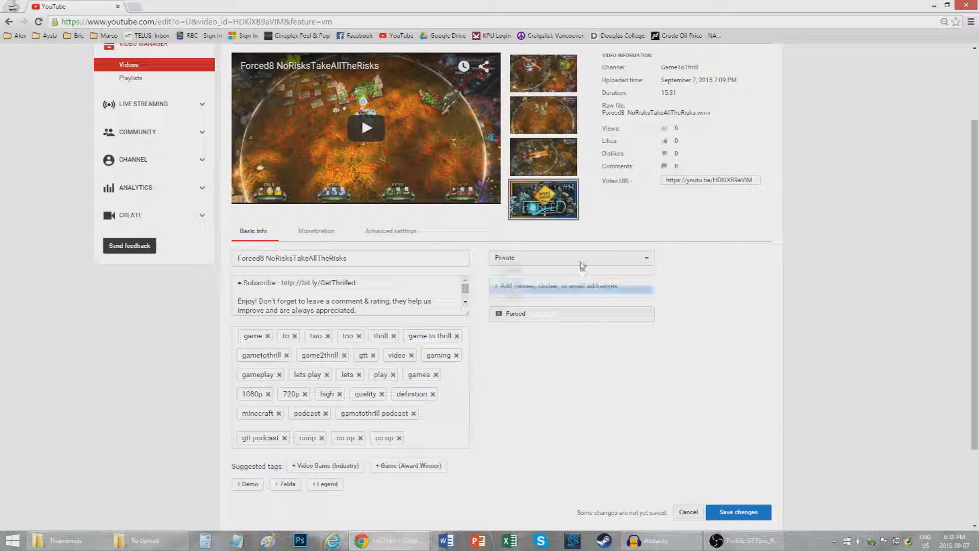
Step: Schedule the video for Sep 9, 2015 at 12:00 PM and add the message "What's that? You want me to take ALL the risks?!!"
{"action": "left_click", "coordinate": [583, 265]}
{"action": "left_click", "coordinate": [549, 302]}
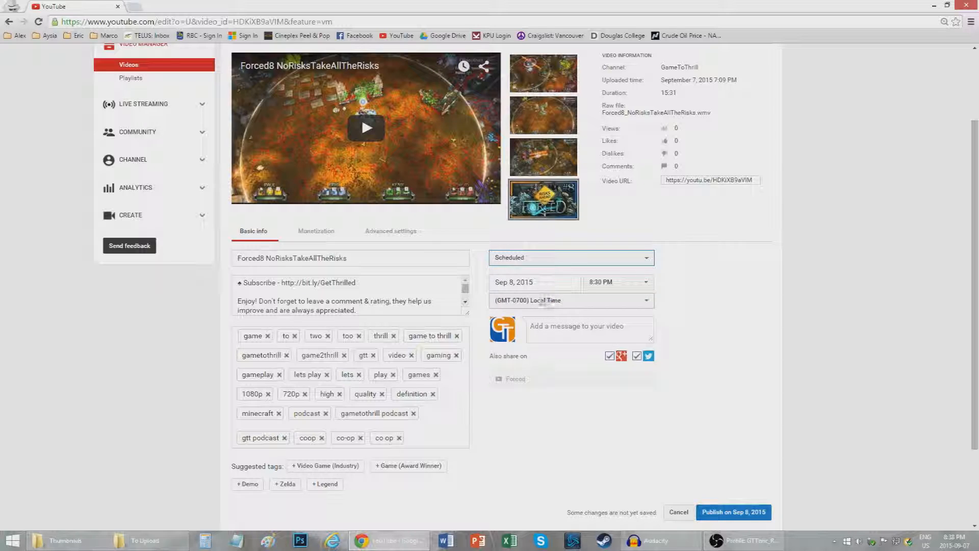
{"action": "left_click", "coordinate": [560, 282]}
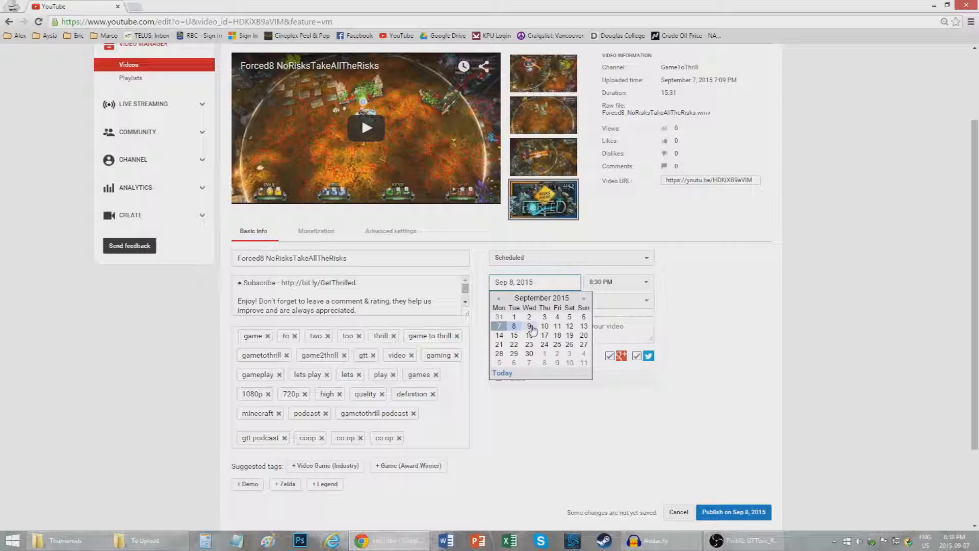
{"action": "left_click", "coordinate": [544, 328]}
{"action": "left_click", "coordinate": [617, 282]}
{"action": "left_click", "coordinate": [611, 313]}
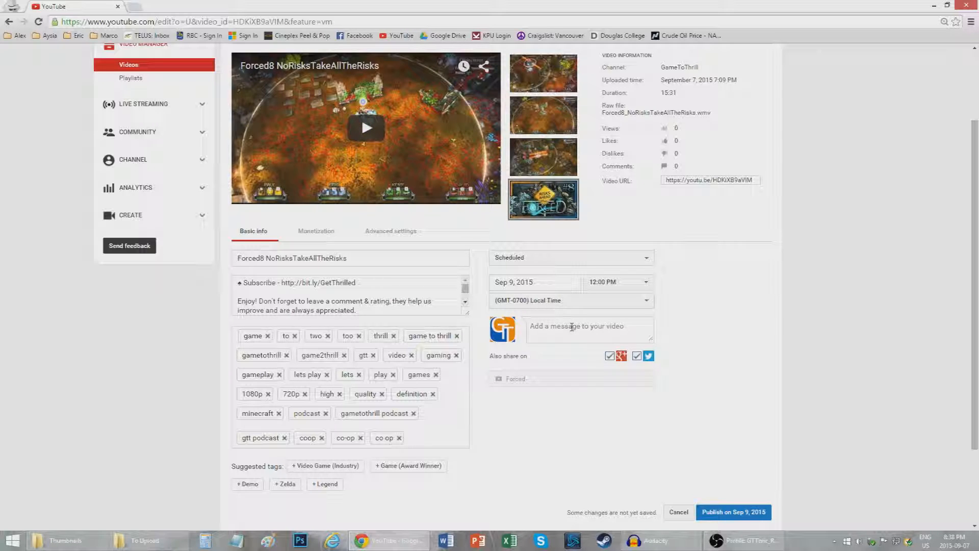
{"action": "type", "text": "No Risk? Take all of the"}
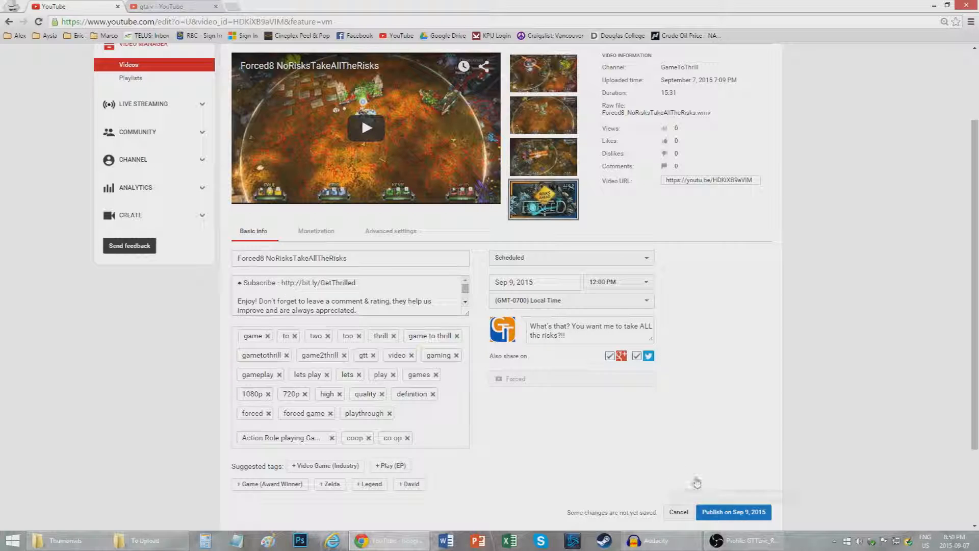
Step: Change the video title to "Let's Play FORCED #8 - No Risks Take All The Risks"
{"action": "left_click", "coordinate": [264, 253]}
{"action": "key", "text": "BackSpace"}
{"action": "key", "text": "BackSpace"}
{"action": "key", "text": "BackSpace"}
{"action": "key", "text": "BackSpace"}
{"action": "key", "text": "BackSpace"}
{"action": "key", "text": "BackSpace"}
{"action": "type", "text": "Let's Play FO"}
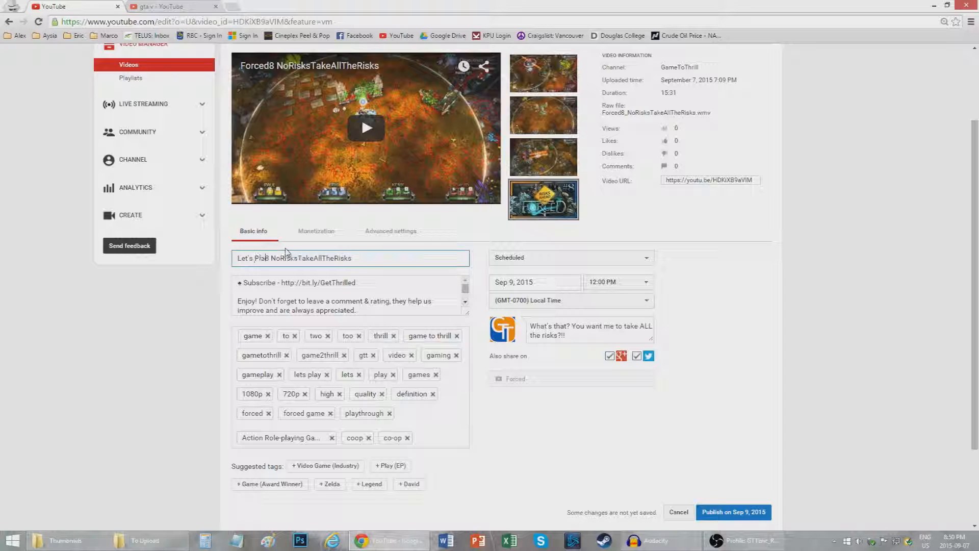
{"action": "type", "text": "RCED #8"}
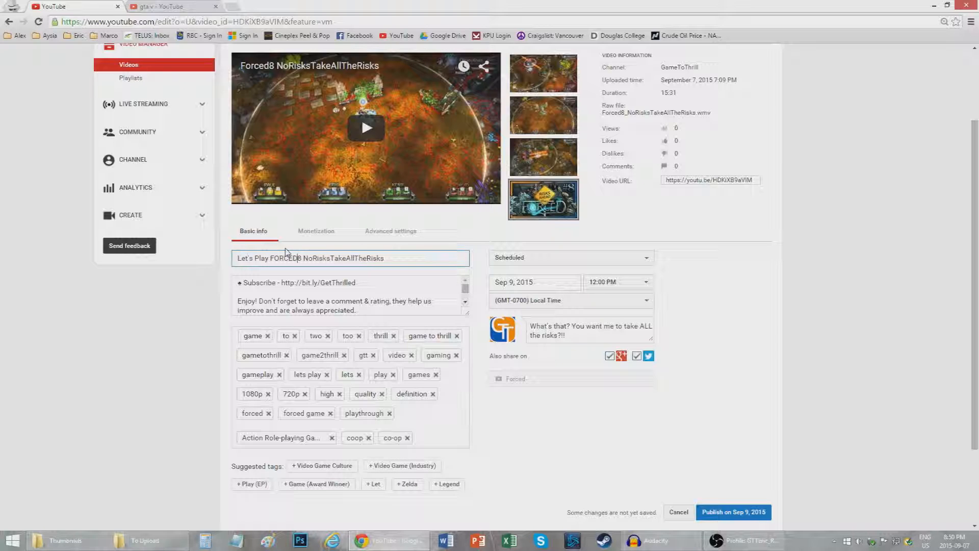
{"action": "type", "text": " -"}
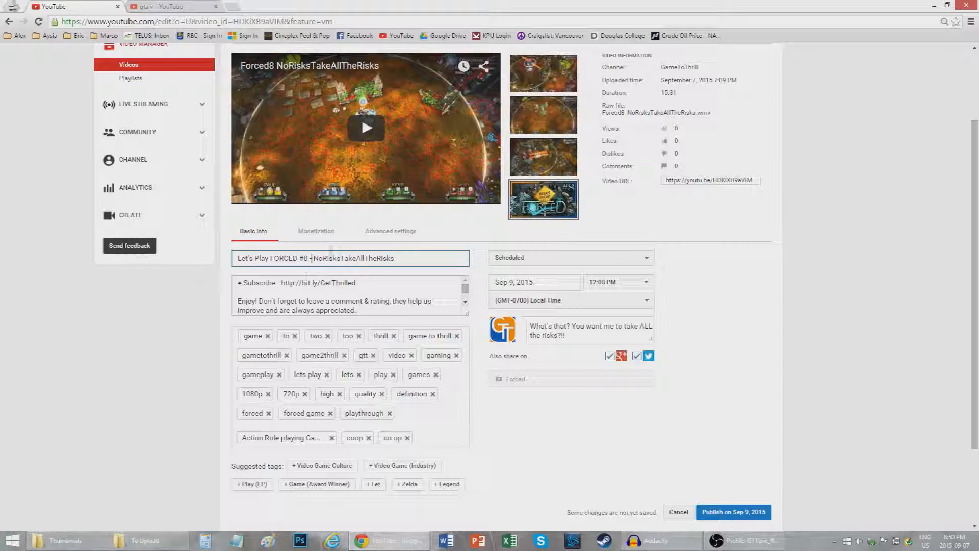
{"action": "left_click", "coordinate": [324, 259]}
{"action": "left_click", "coordinate": [342, 258]}
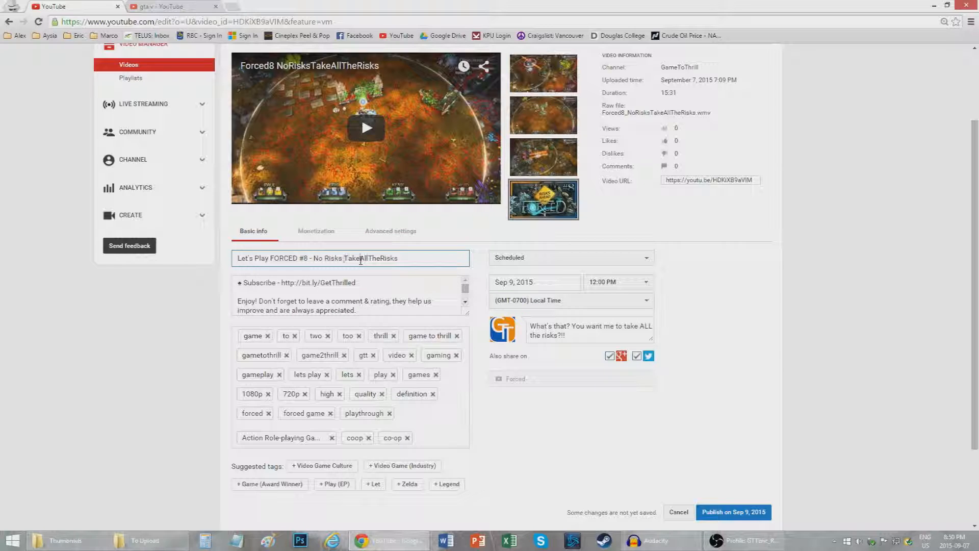
{"action": "left_click", "coordinate": [370, 259]}
{"action": "left_click", "coordinate": [385, 258]}
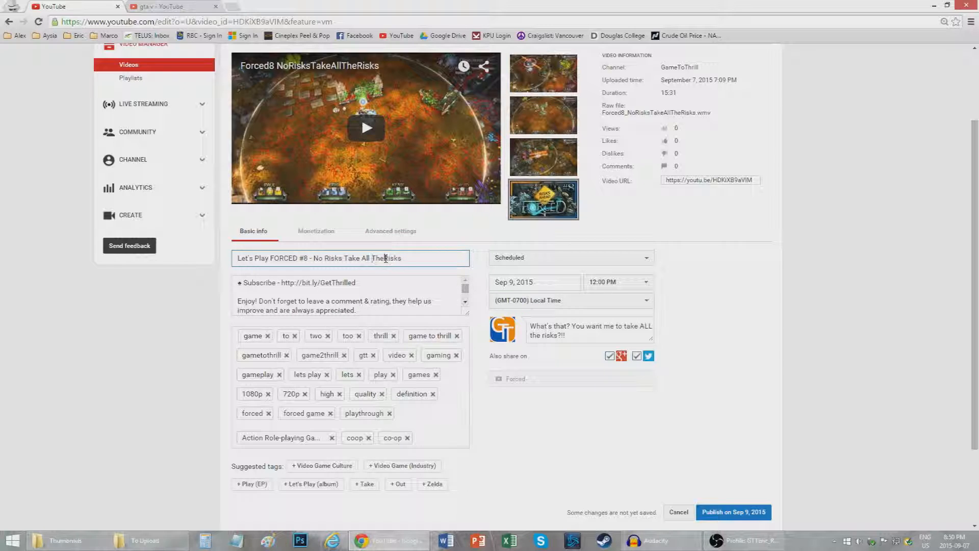
{"action": "left_click_drag", "start_coordinate": [236, 259], "coordinate": [432, 260]}
{"action": "left_click", "coordinate": [429, 259]}
{"action": "left_click_drag", "start_coordinate": [312, 258], "coordinate": [236, 258]}
{"action": "left_click", "coordinate": [283, 261]}
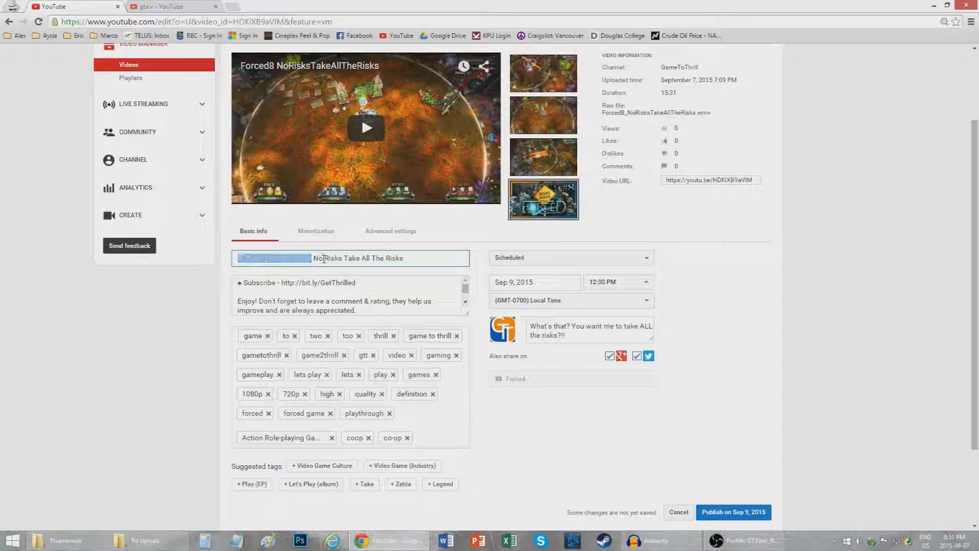
{"action": "triple_click", "coordinate": [338, 260]}
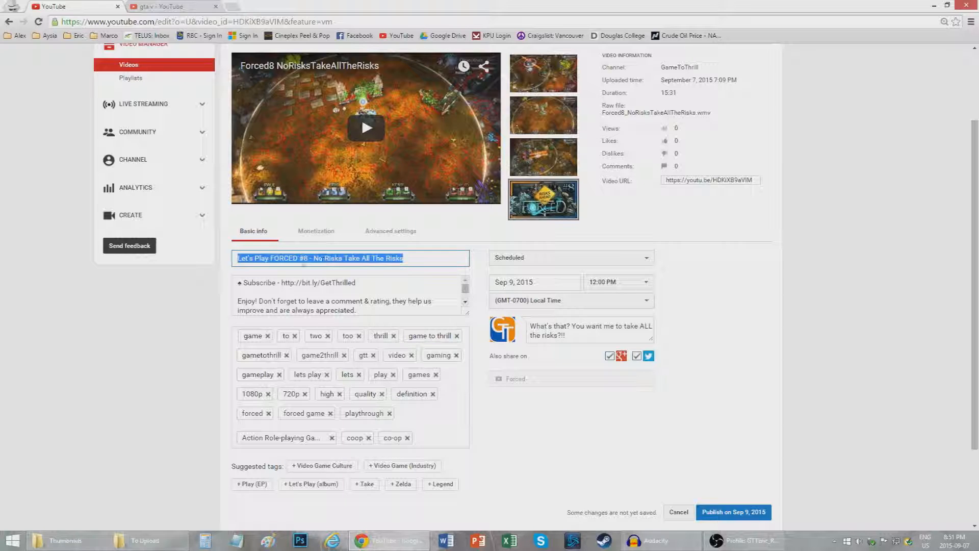
{"action": "left_click", "coordinate": [327, 261]}
{"action": "left_click_drag", "start_coordinate": [319, 258], "coordinate": [448, 268]}
{"action": "left_click", "coordinate": [414, 258]}
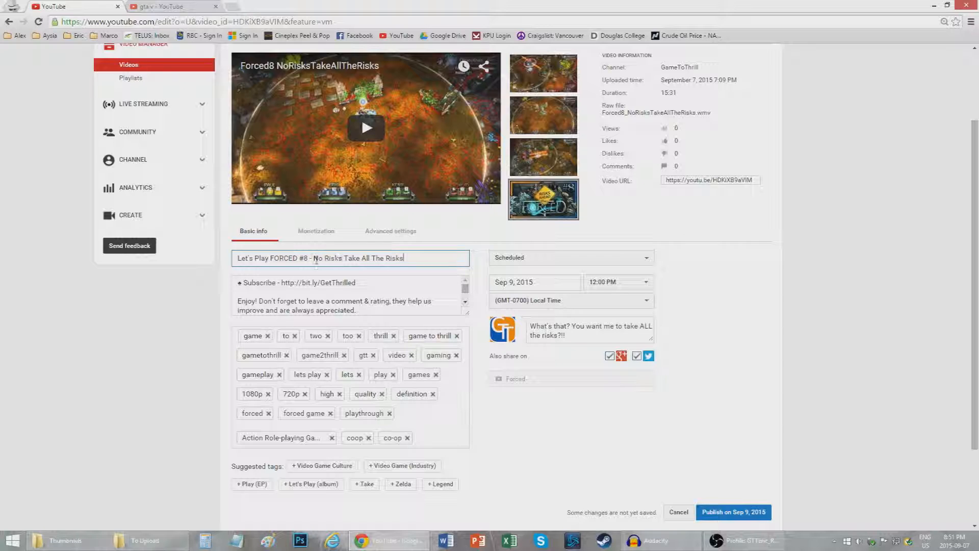
Step: Place the text cursor at the end of the "Last Video:" line in the video description
{"action": "left_click", "coordinate": [279, 293]}
{"action": "scroll", "coordinate": [279, 293], "scroll_direction": "down", "scroll_amount": 2}
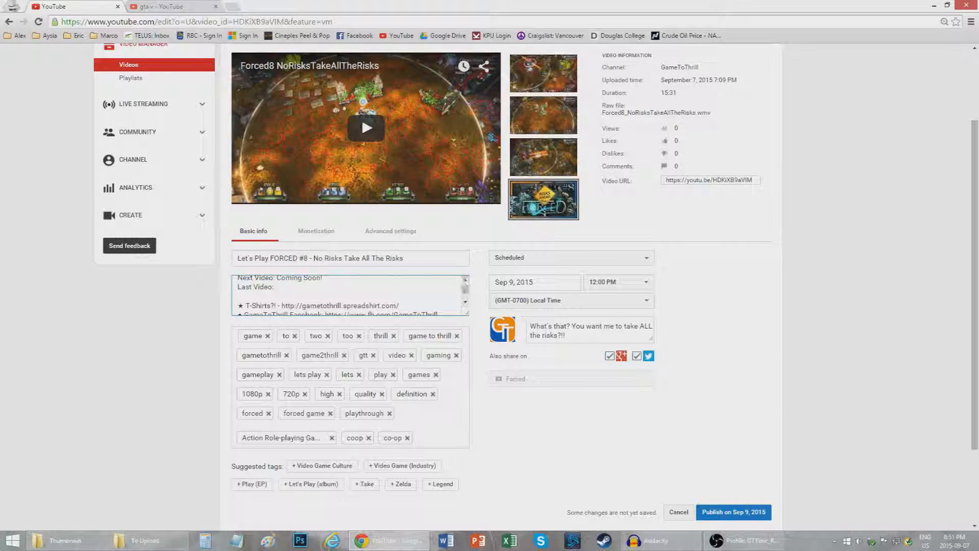
{"action": "left_click_drag", "start_coordinate": [240, 280], "coordinate": [279, 290]}
{"action": "left_click", "coordinate": [280, 293]}
Step: Open the channel's list of uploaded videos in a new browser tab and switch to it
{"action": "scroll", "coordinate": [125, 171], "scroll_direction": "up", "scroll_amount": 2}
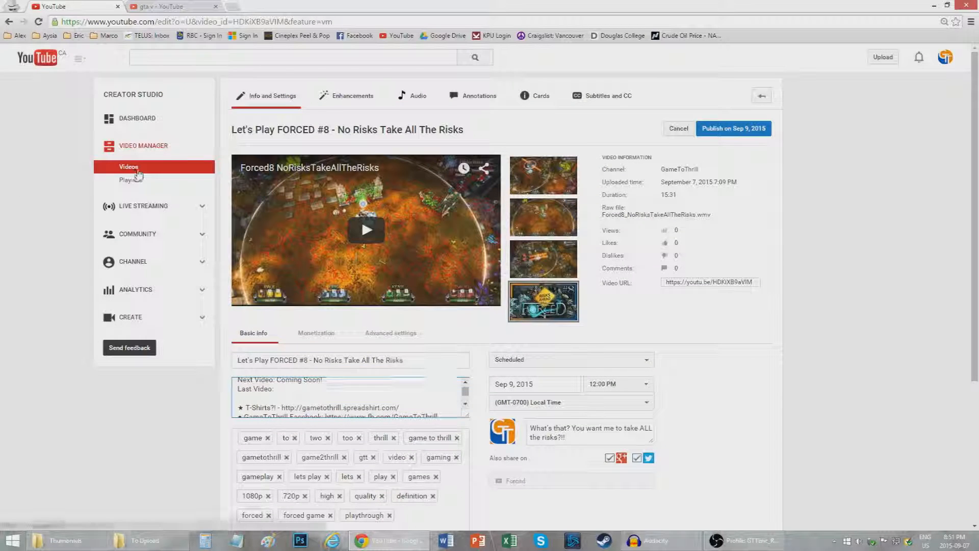
{"action": "middle_click", "coordinate": [137, 171]}
{"action": "left_click", "coordinate": [161, 7]}
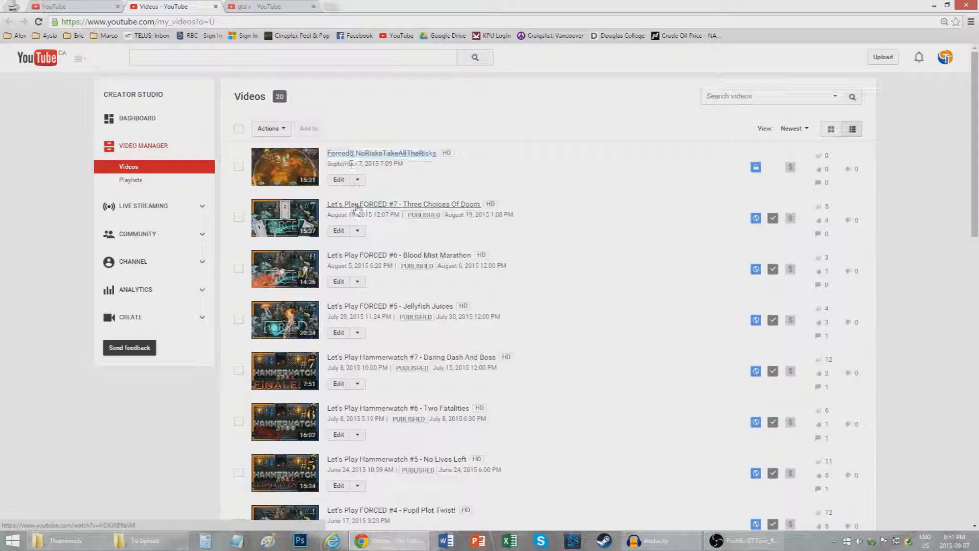
Step: Open the info and settings page of the previous video, "Let's Play FORCED #7 - Three Choices Of Doom"
{"action": "right_click", "coordinate": [357, 207]}
{"action": "left_click", "coordinate": [378, 260]}
{"action": "left_click", "coordinate": [358, 232]}
{"action": "left_click", "coordinate": [363, 248]}
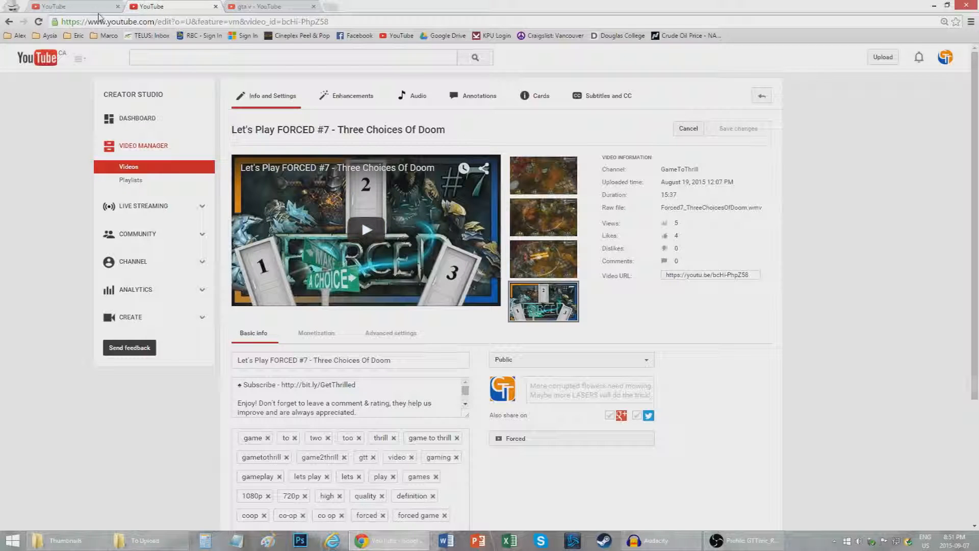
Step: Copy the FORCED #7 video's link and paste it after "Last Video:" in the FORCED #8 description
{"action": "right_click", "coordinate": [305, 131]}
{"action": "left_click", "coordinate": [336, 185]}
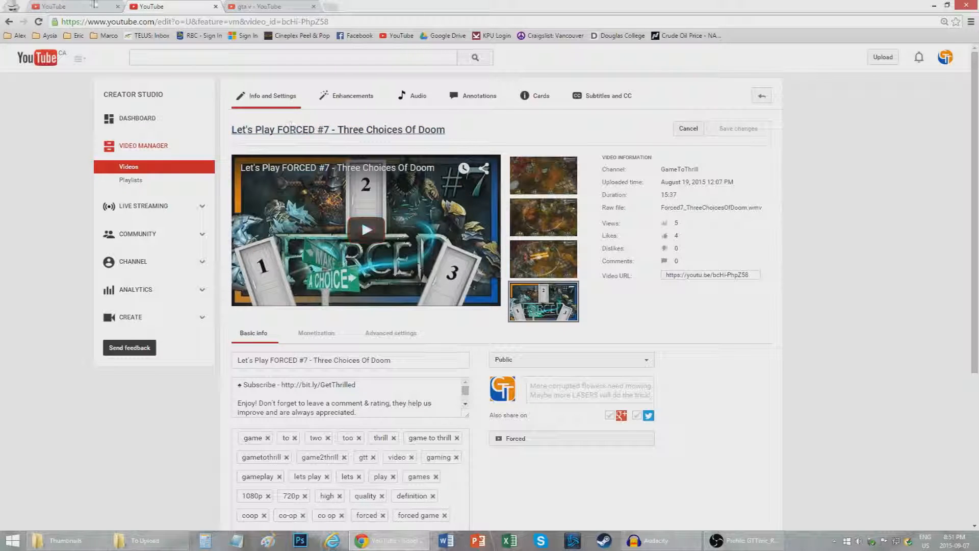
{"action": "left_click", "coordinate": [94, 4]}
{"action": "left_click", "coordinate": [293, 388]}
{"action": "right_click", "coordinate": [293, 389]}
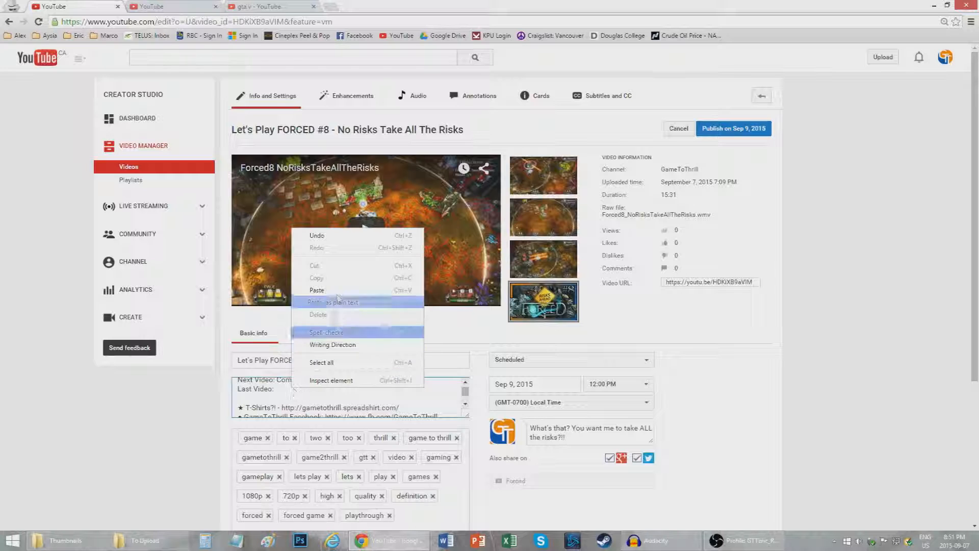
{"action": "left_click", "coordinate": [336, 289]}
Step: Copy the FORCED #8 video's link address and return to the FORCED #7 edit page
{"action": "right_click", "coordinate": [312, 131]}
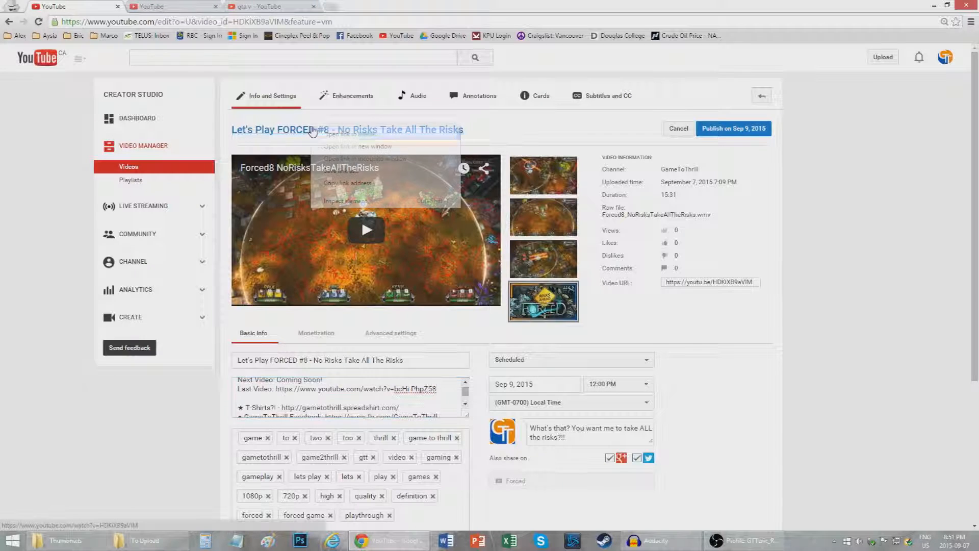
{"action": "left_click", "coordinate": [339, 183]}
{"action": "left_click", "coordinate": [250, 5]}
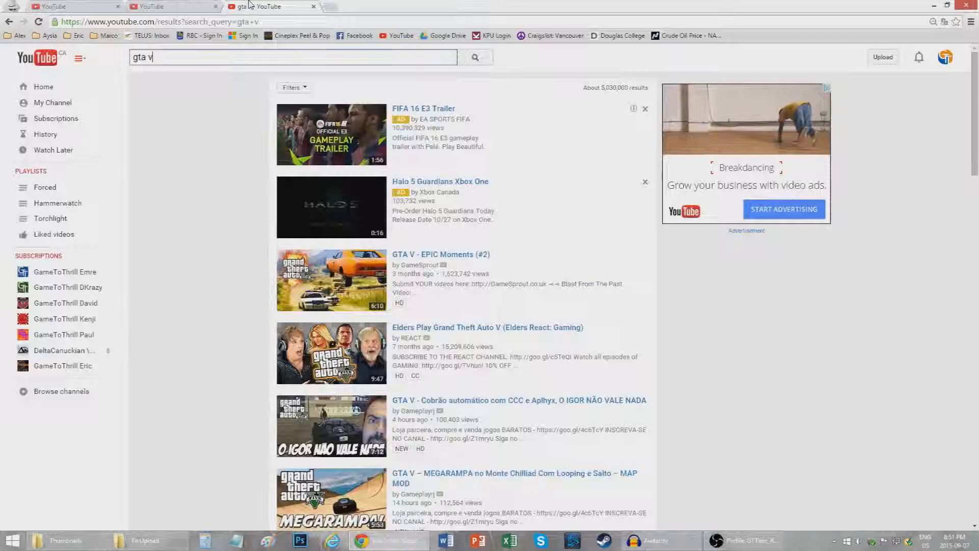
{"action": "left_click", "coordinate": [176, 6]}
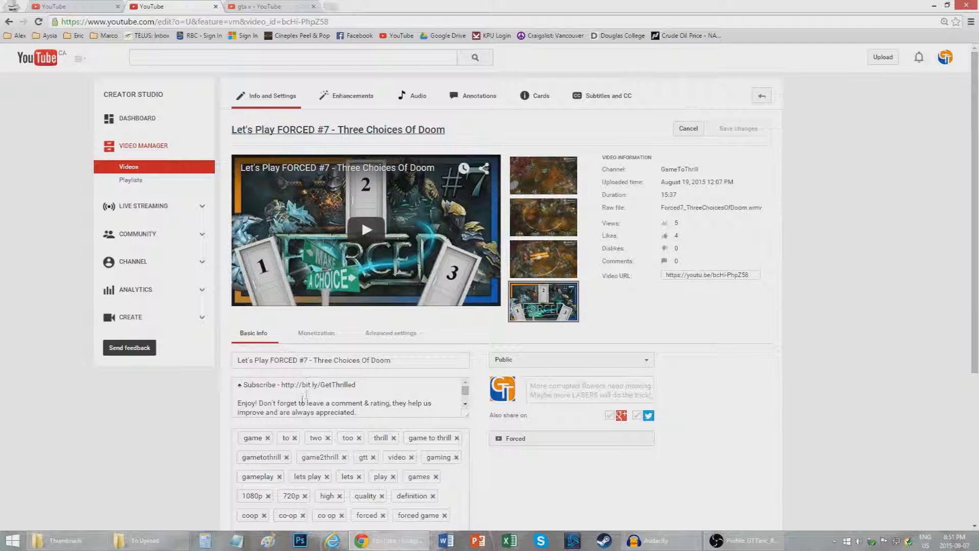
Step: Replace "Coming Soon!" after "Next Video:" in the FORCED #7 description with the copied link, save the changes and close that page
{"action": "left_click", "coordinate": [465, 404]}
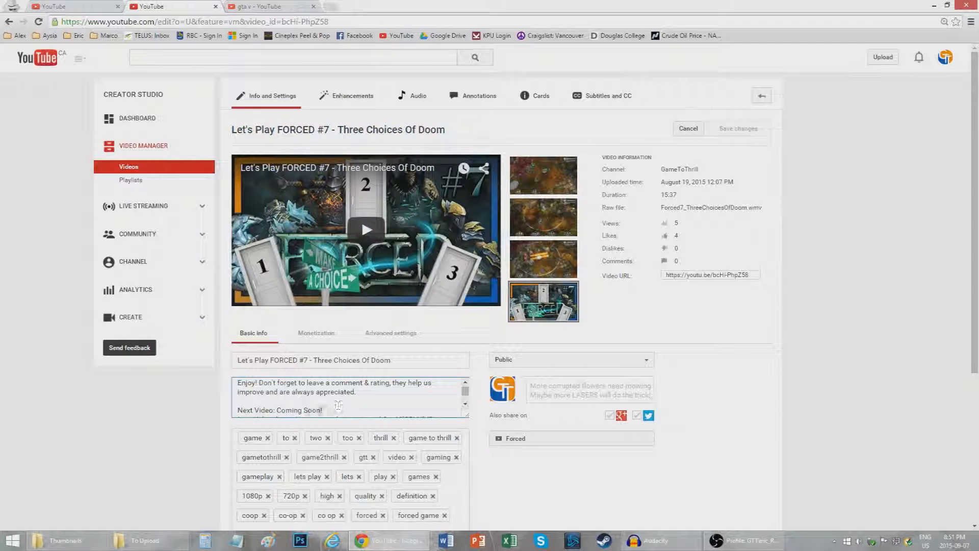
{"action": "left_click_drag", "start_coordinate": [338, 405], "coordinate": [278, 411]}
{"action": "key", "text": "ctrl+v"}
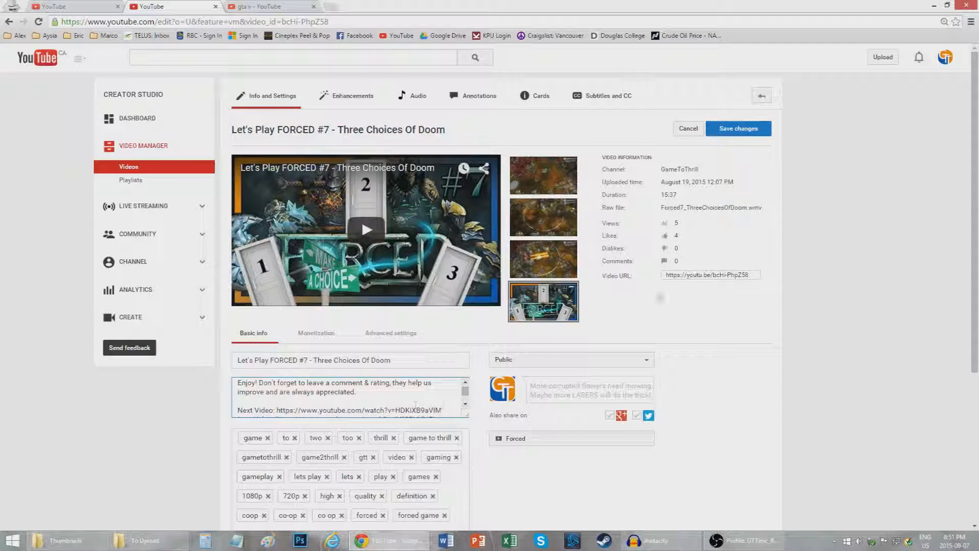
{"action": "left_click", "coordinate": [739, 128]}
{"action": "scroll", "coordinate": [841, 366], "scroll_direction": "down", "scroll_amount": 3}
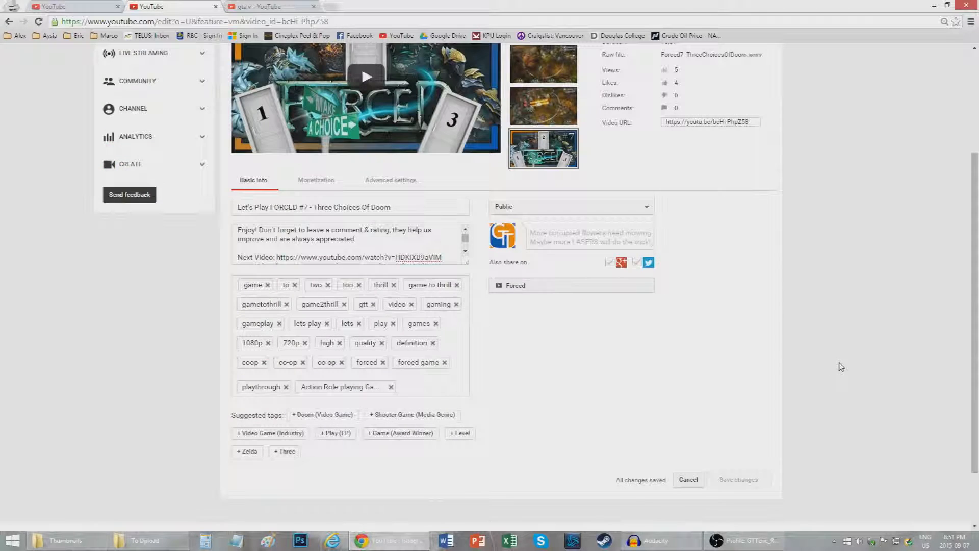
{"action": "scroll", "coordinate": [624, 371], "scroll_direction": "up", "scroll_amount": 1}
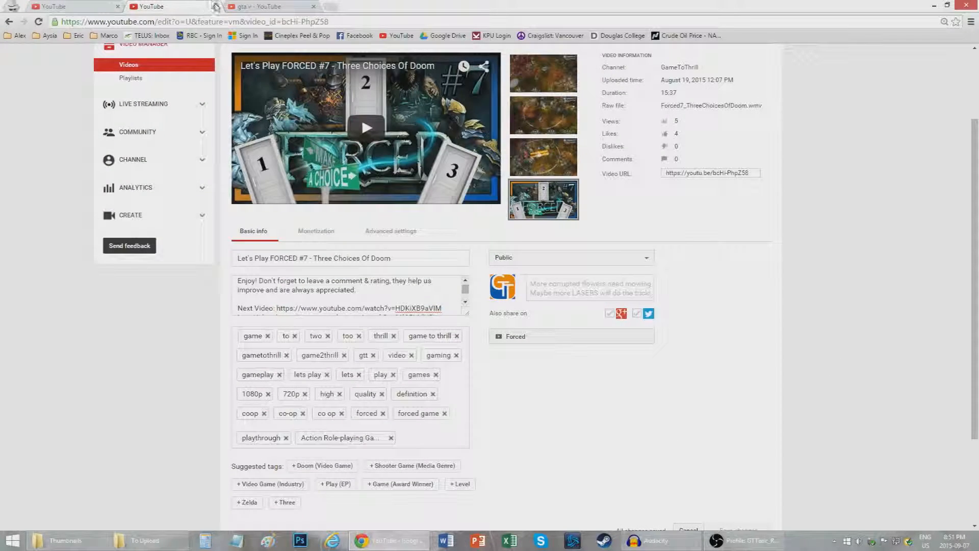
{"action": "left_click", "coordinate": [211, 7]}
Step: Replace FORCED #8's "(description here)" with "Continuing our three challenge choices from last time we decide not to take any risks. Little does everyone know, we're going to take ALL the risks."
{"action": "left_click", "coordinate": [66, 6]}
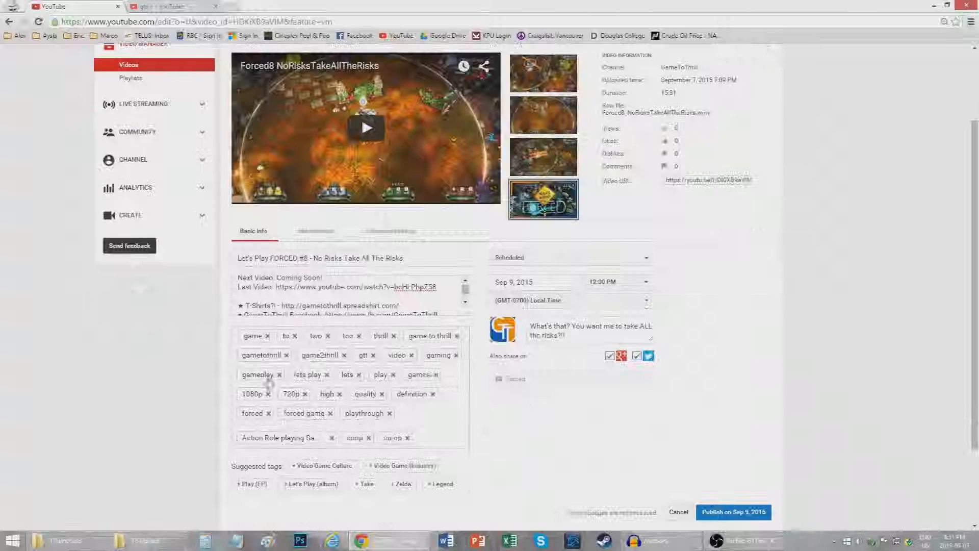
{"action": "left_click", "coordinate": [325, 301]}
{"action": "scroll", "coordinate": [334, 298], "scroll_direction": "down", "scroll_amount": 4}
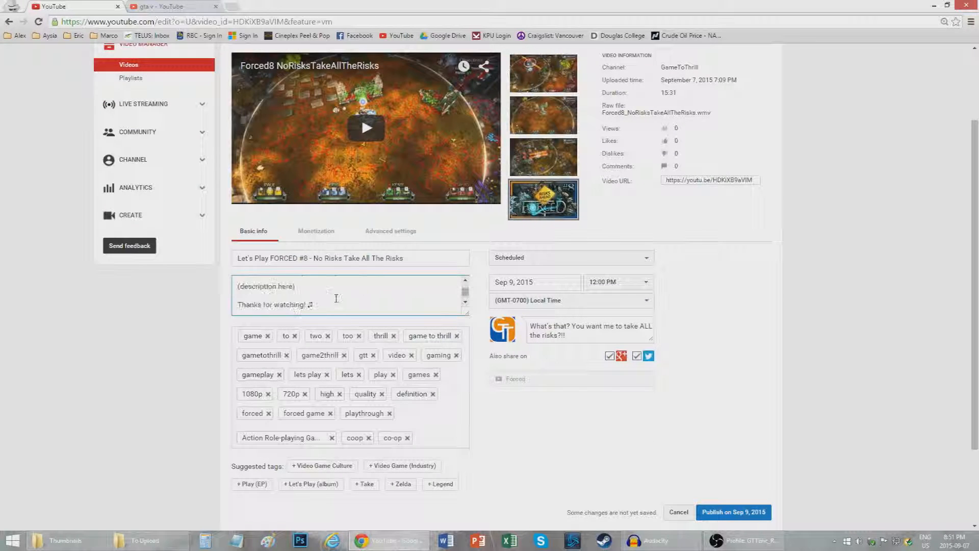
{"action": "left_click_drag", "start_coordinate": [296, 288], "coordinate": [237, 290]}
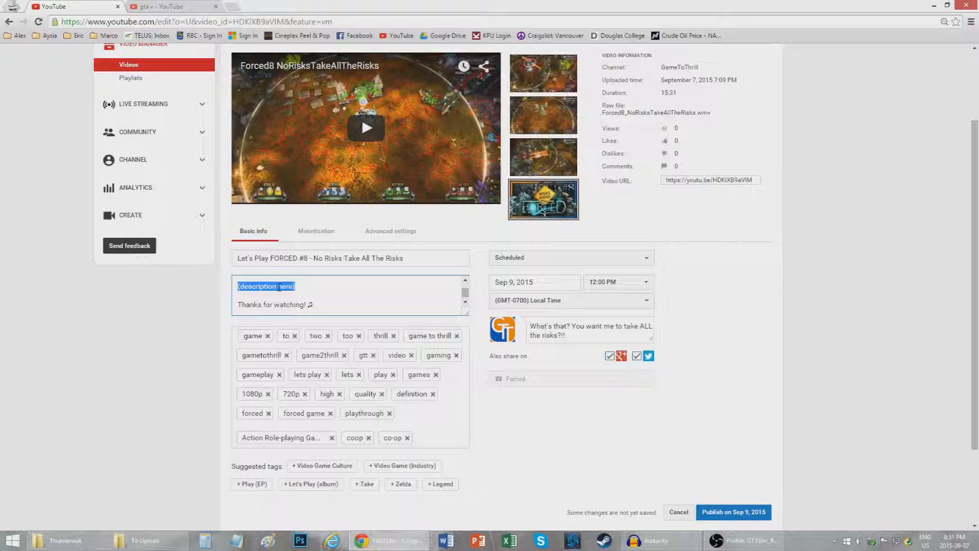
{"action": "type", "text": "W"}
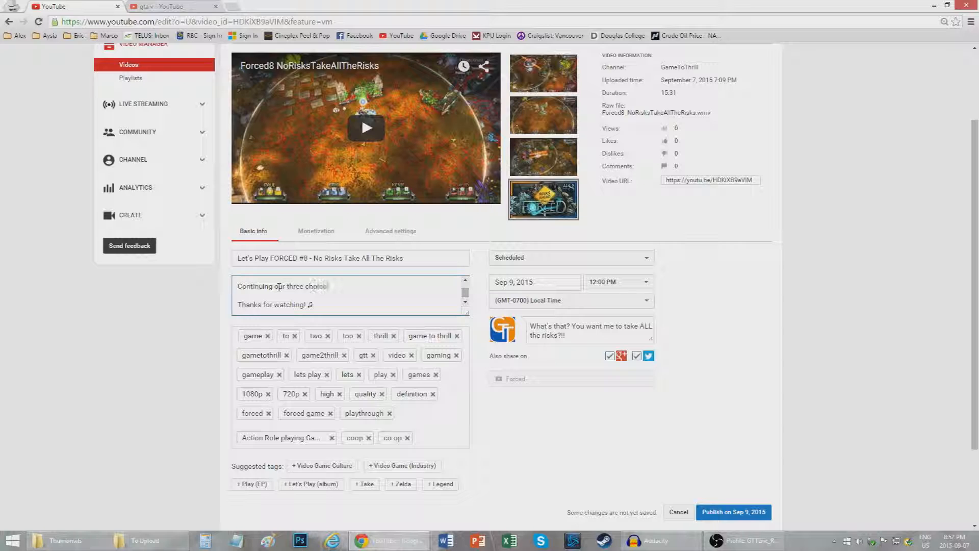
{"action": "type", "text": "llenge choices from last time we decide not to take an"}
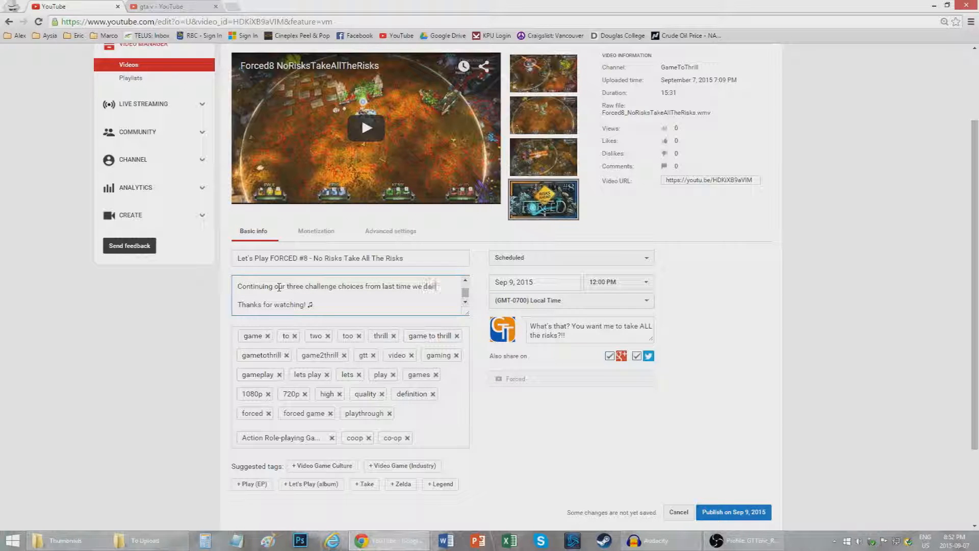
{"action": "type", "text": "y risks. Little does everyone know, we're going to take ALL the risks."}
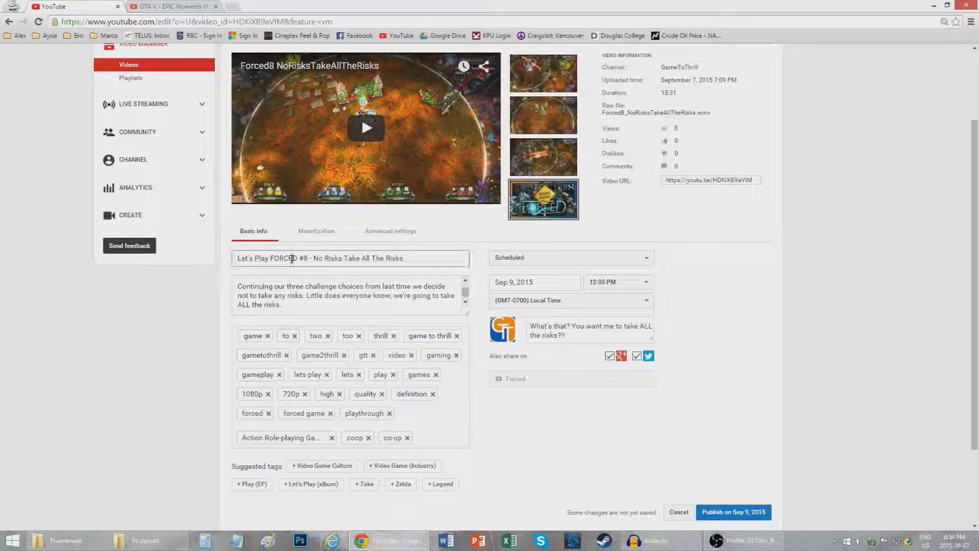
{"action": "left_click", "coordinate": [308, 301]}
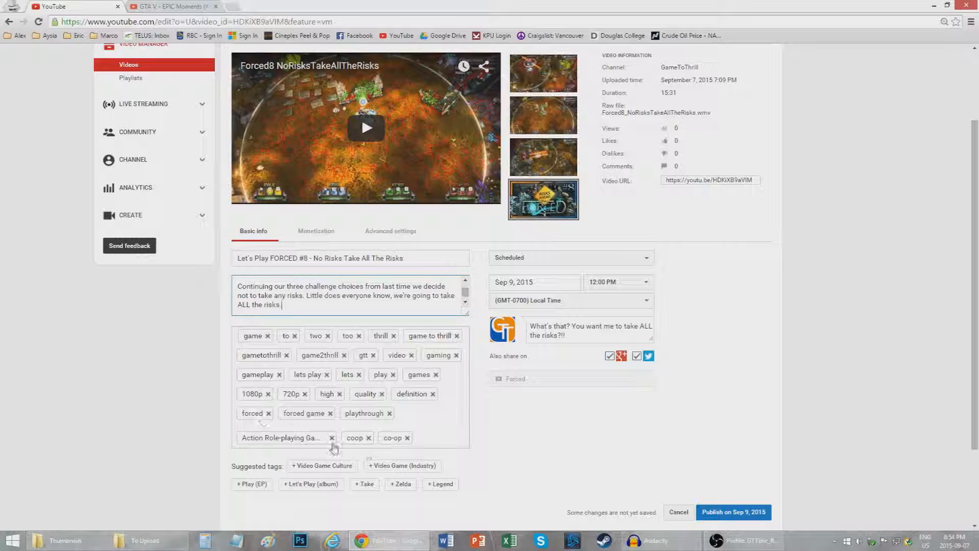
{"action": "left_click_drag", "start_coordinate": [290, 306], "coordinate": [237, 285]}
{"action": "left_click", "coordinate": [300, 305]}
Step: Open the video "GTA V - EPIC Moments (#2)" from the "gta v" search results and mute its playback
{"action": "left_click", "coordinate": [160, 5]}
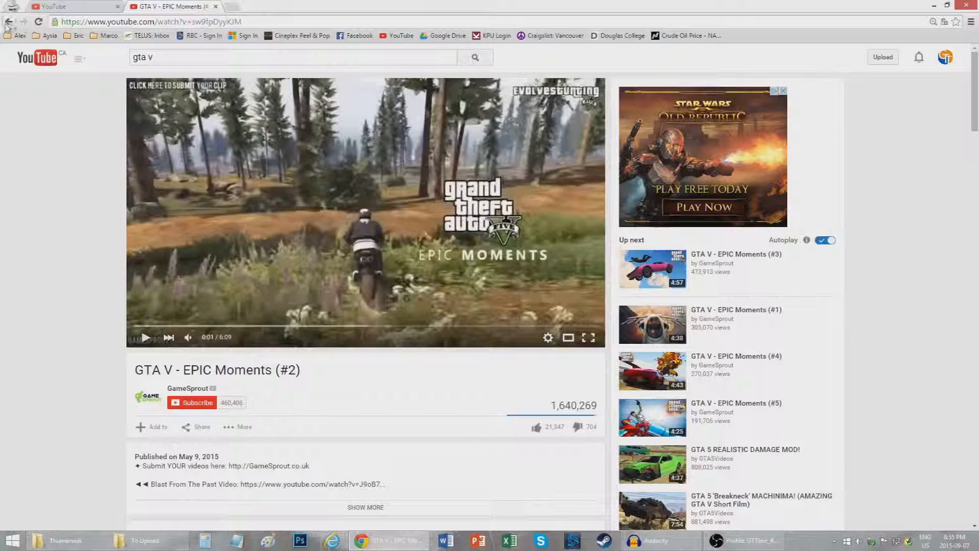
{"action": "left_click", "coordinate": [474, 58]}
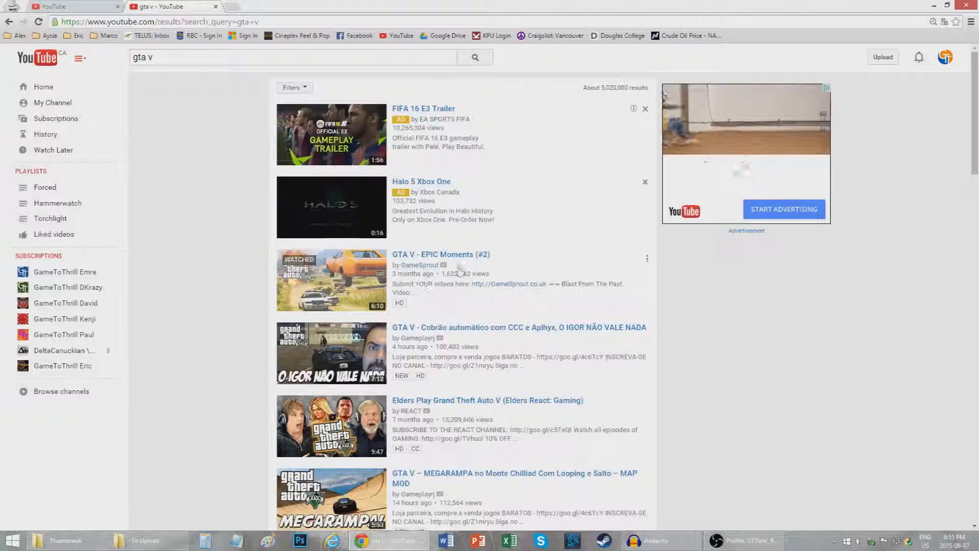
{"action": "left_click", "coordinate": [426, 255]}
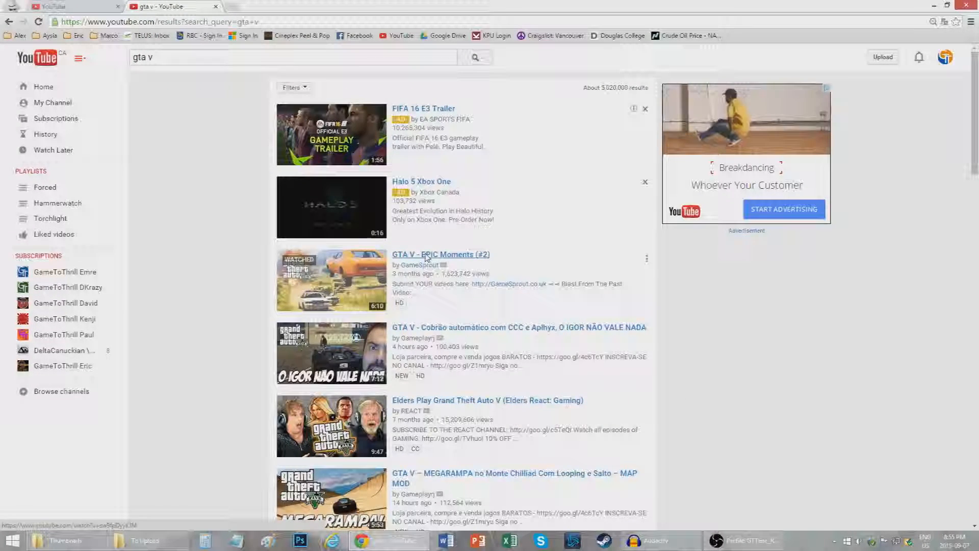
{"action": "left_click", "coordinate": [188, 338]}
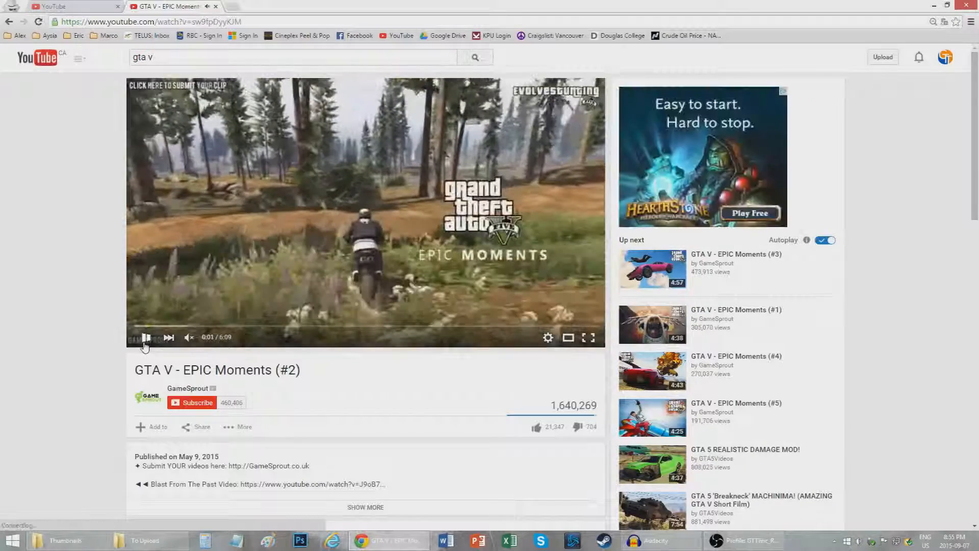
Step: Open the page source of the GTA V video and search it for "tag"
{"action": "right_click", "coordinate": [45, 307]}
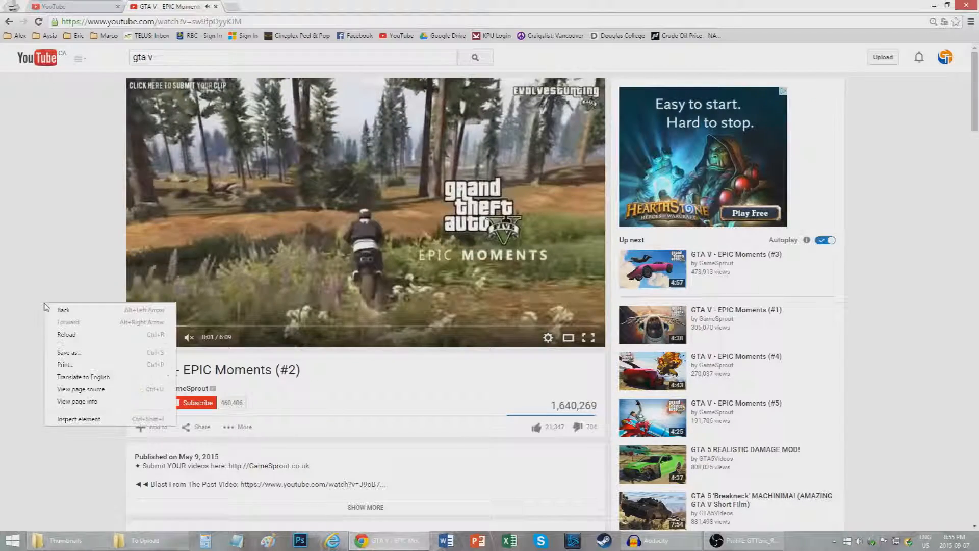
{"action": "left_click", "coordinate": [90, 392]}
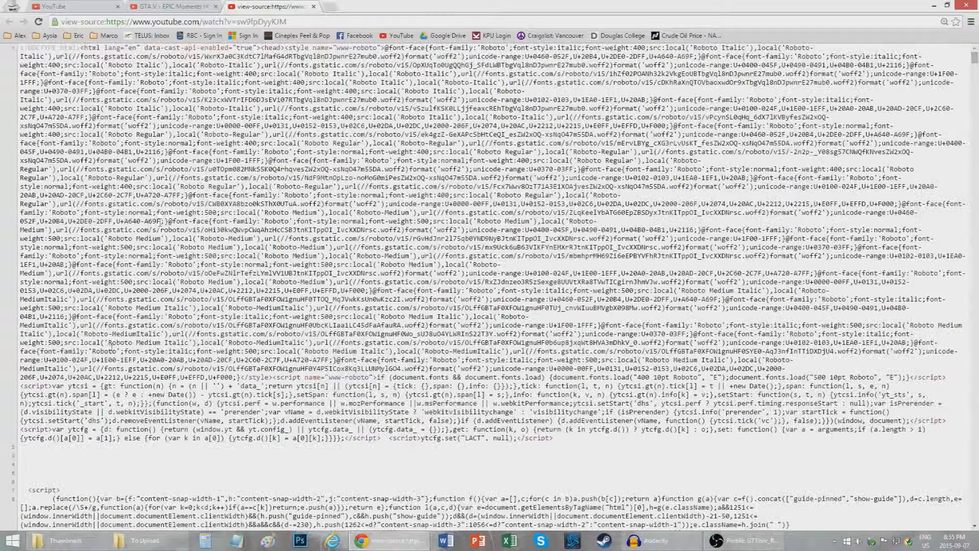
{"action": "key", "text": "ctrl+f"}
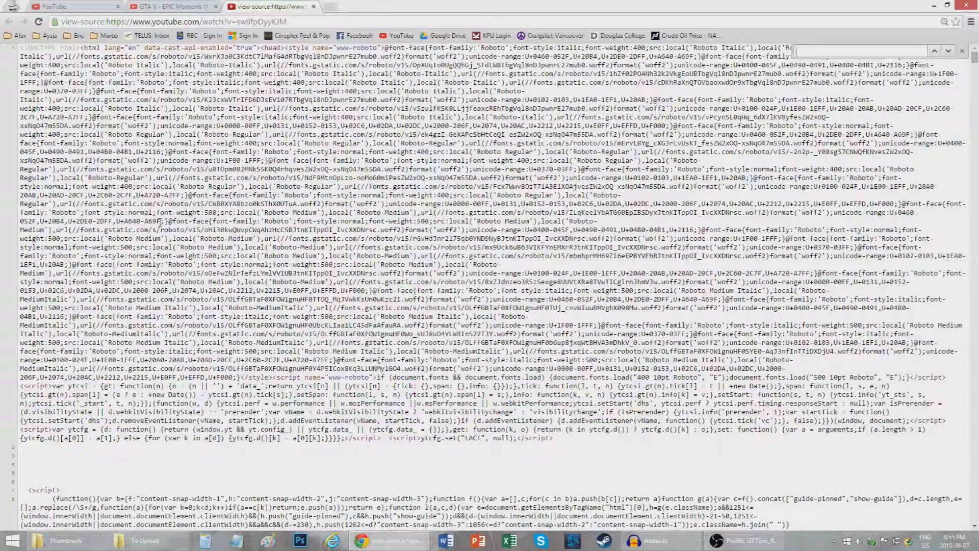
{"action": "type", "text": "tag"}
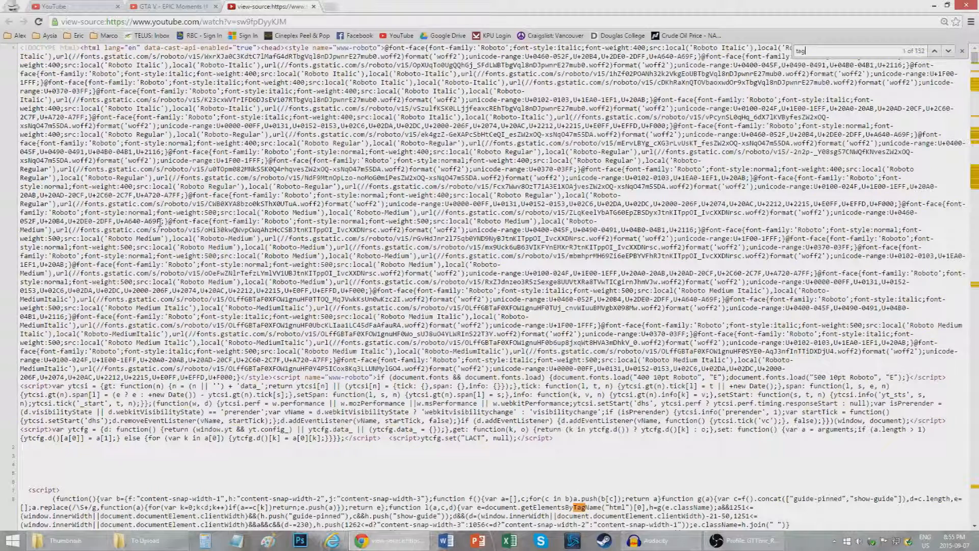
Step: Search the page source for "video:tag" instead and examine the list of tags used by the video
{"action": "key", "text": "BackSpace"}
{"action": "key", "text": "BackSpace"}
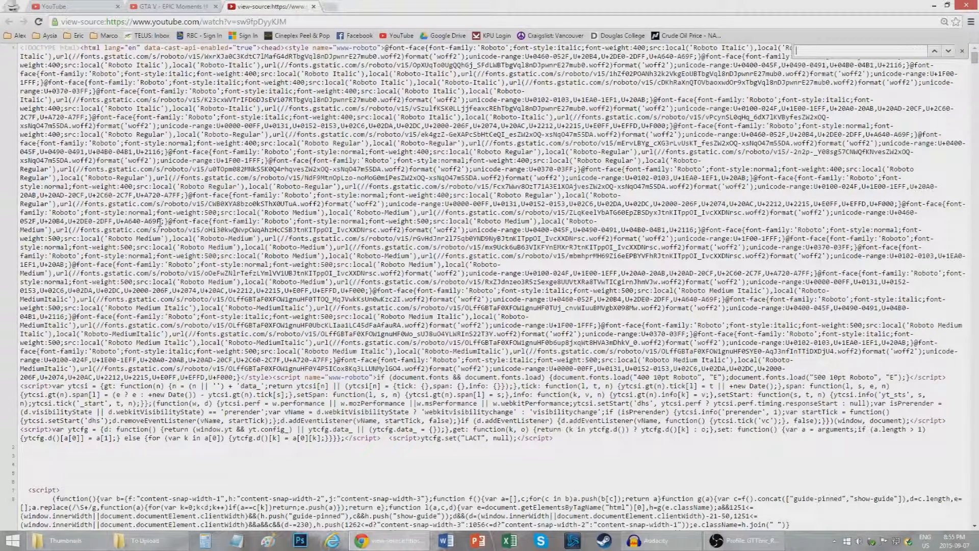
{"action": "type", "text": "video"}
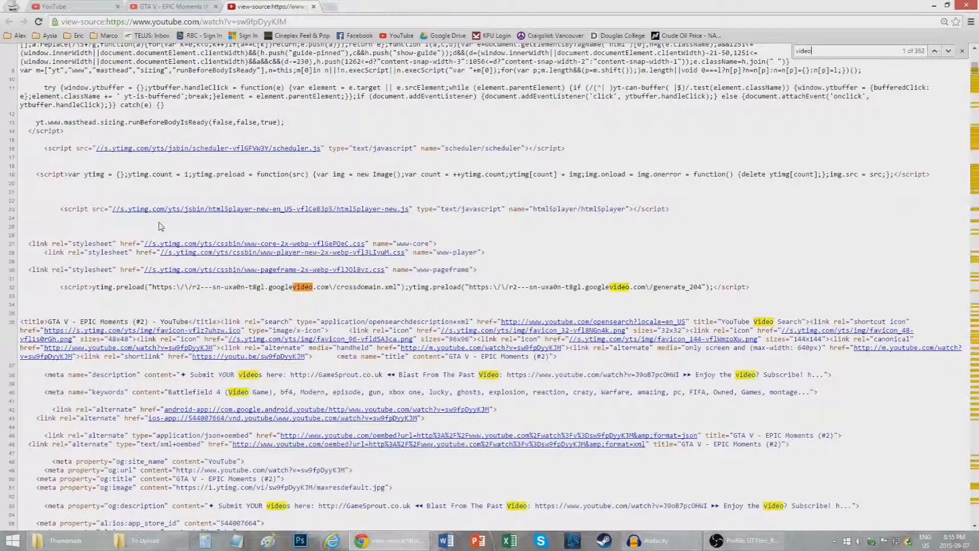
{"action": "type", "text": ":tag"}
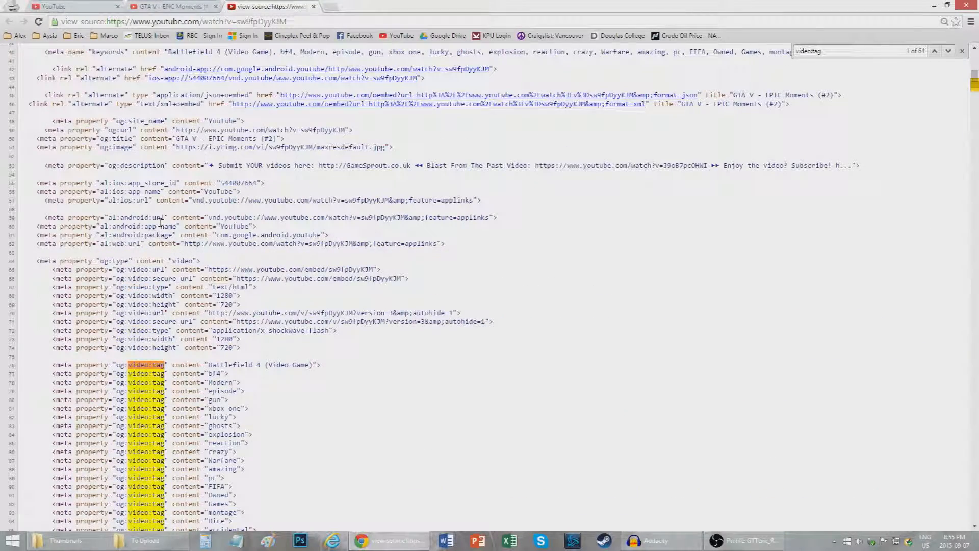
{"action": "scroll", "coordinate": [229, 376], "scroll_direction": "down", "scroll_amount": 3}
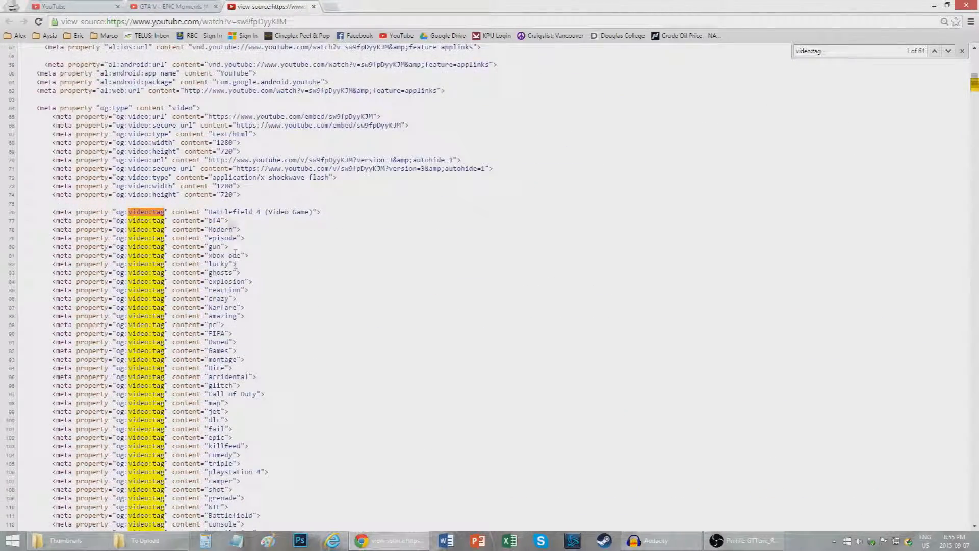
{"action": "scroll", "coordinate": [214, 369], "scroll_direction": "down", "scroll_amount": 2}
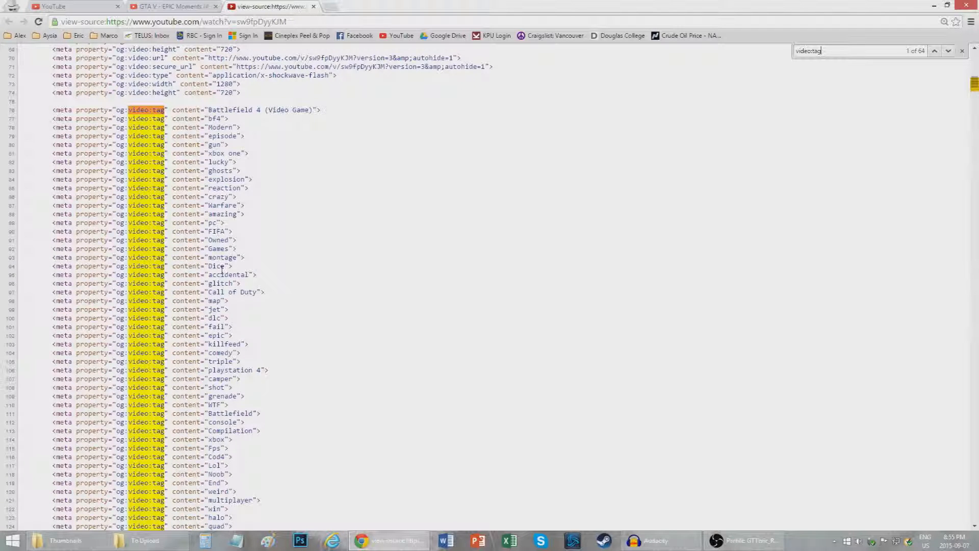
{"action": "scroll", "coordinate": [222, 270], "scroll_direction": "down", "scroll_amount": 3}
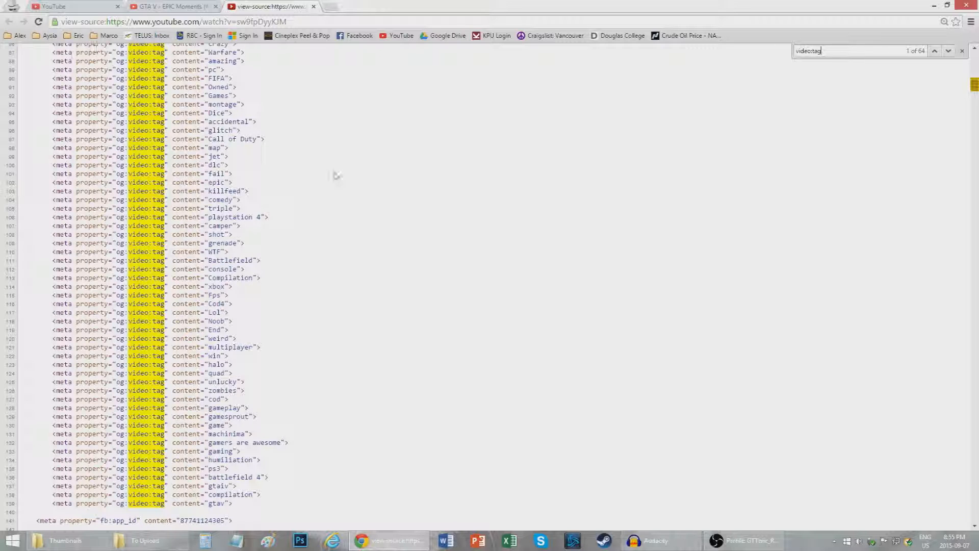
Step: Close the page source and the GTA V video, and review the FORCED #8 video's details on its edit page
{"action": "left_click", "coordinate": [315, 7]}
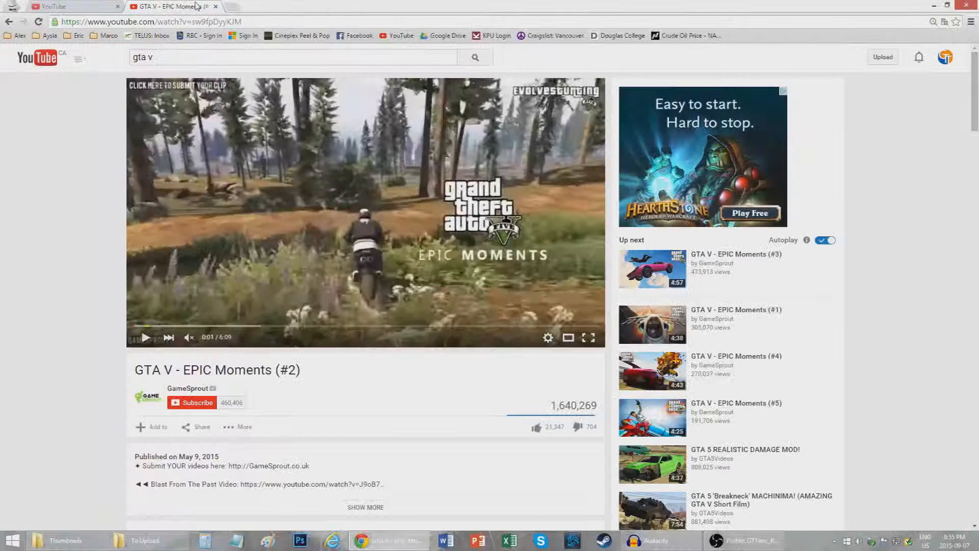
{"action": "left_click", "coordinate": [216, 7]}
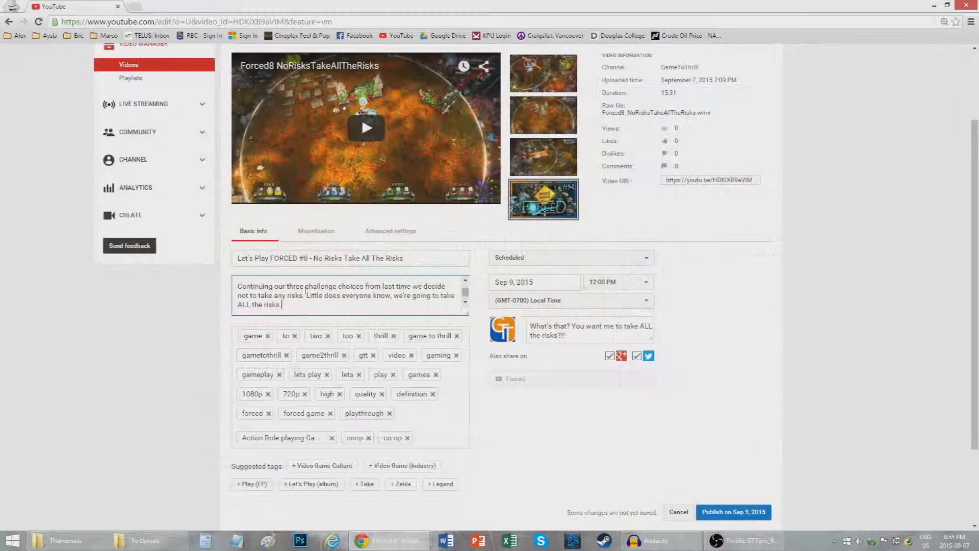
{"action": "left_click", "coordinate": [570, 454]}
{"action": "scroll", "coordinate": [571, 454], "scroll_direction": "up", "scroll_amount": 2}
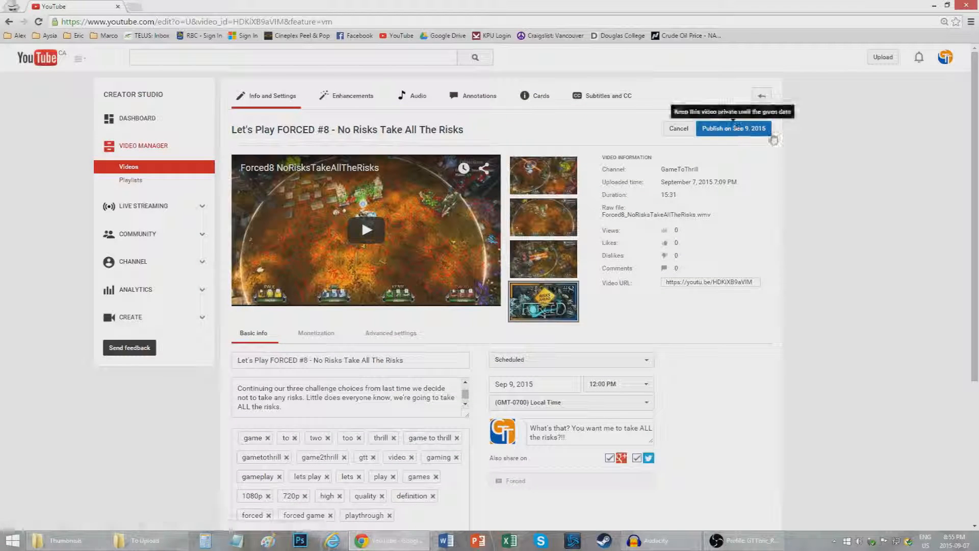
{"action": "scroll", "coordinate": [776, 370], "scroll_direction": "down", "scroll_amount": 3}
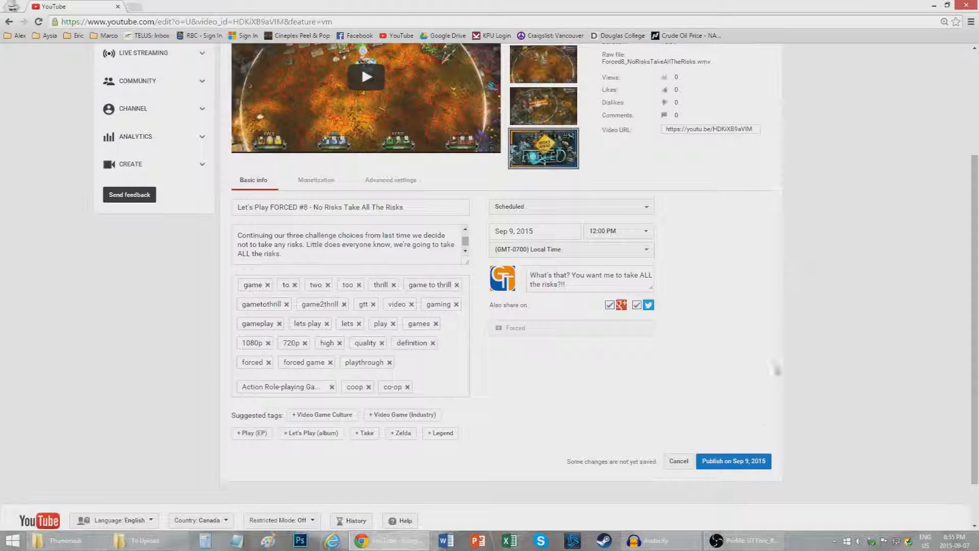
Step: Save the video's scheduled publishing for Sep 9, 2015, and open its annotations editor with playback paused
{"action": "left_click", "coordinate": [735, 464]}
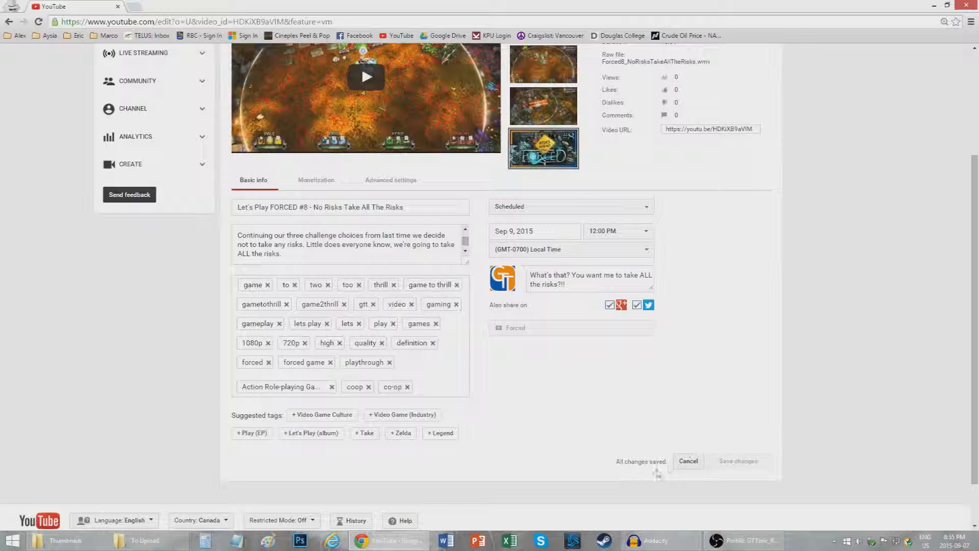
{"action": "scroll", "coordinate": [684, 368], "scroll_direction": "up", "scroll_amount": 3}
{"action": "left_click", "coordinate": [467, 101]}
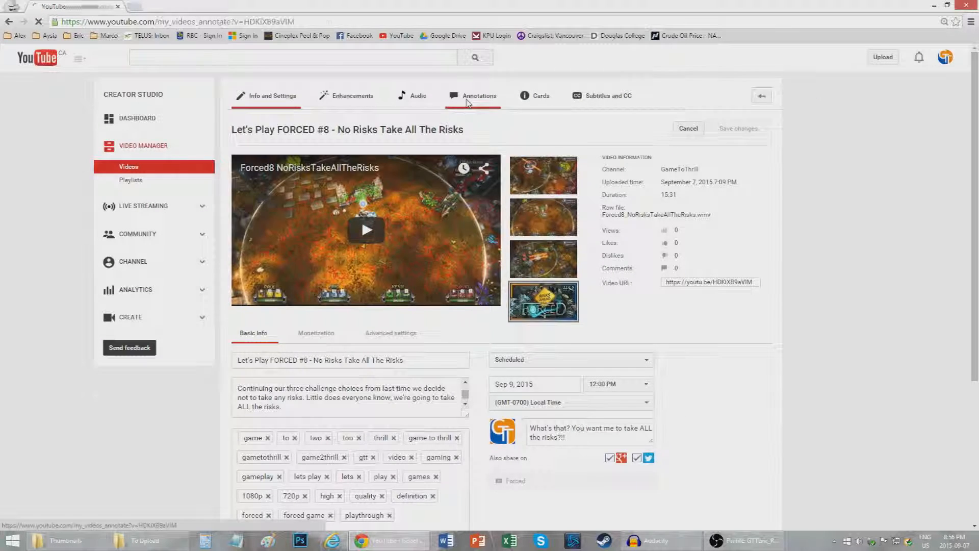
{"action": "left_click", "coordinate": [406, 315]}
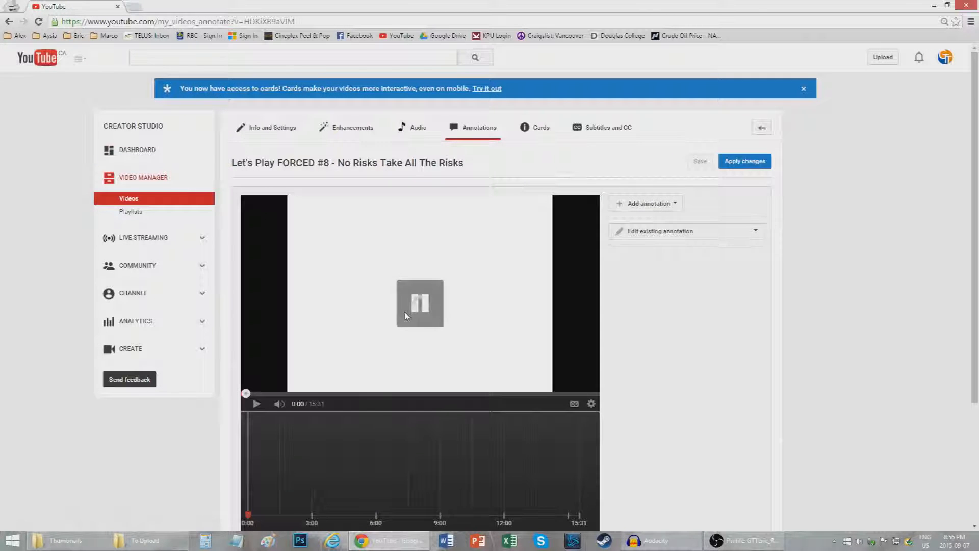
Step: Add a Spotlight annotation with no background colour and fit it over the second player's name plate near the video's lower edge
{"action": "left_click", "coordinate": [663, 204]}
{"action": "left_click", "coordinate": [649, 253]}
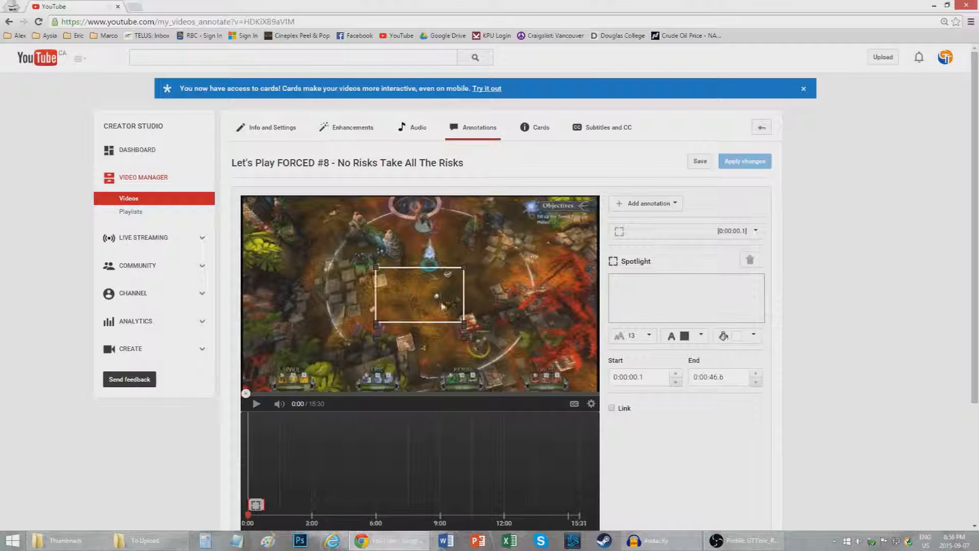
{"action": "left_click", "coordinate": [747, 335]}
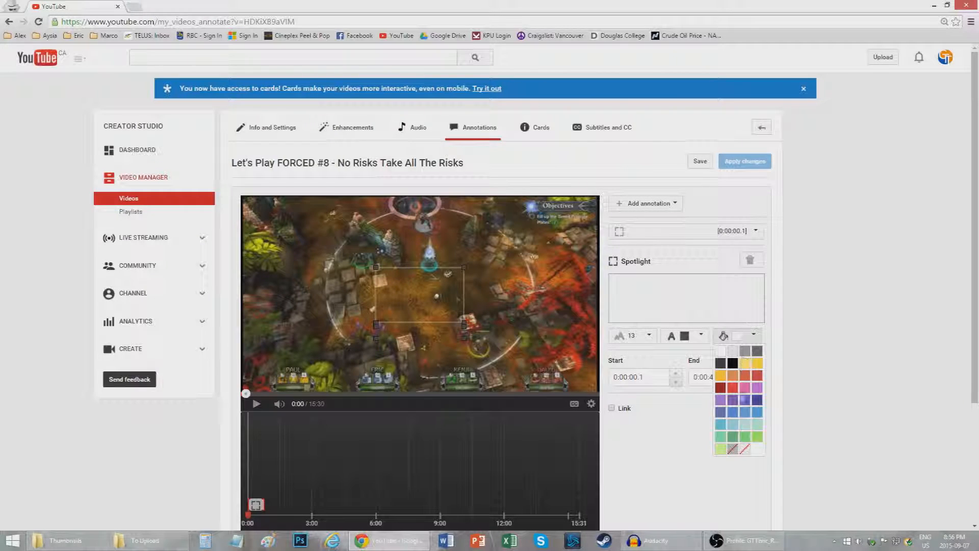
{"action": "left_click", "coordinate": [746, 452]}
{"action": "left_click_drag", "start_coordinate": [445, 298], "coordinate": [421, 350]}
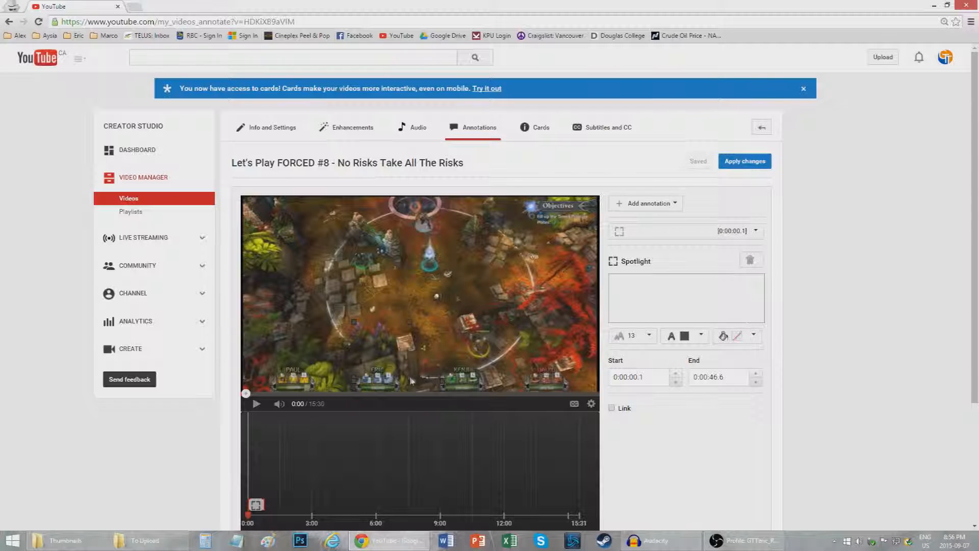
{"action": "left_click_drag", "start_coordinate": [403, 380], "coordinate": [395, 329]}
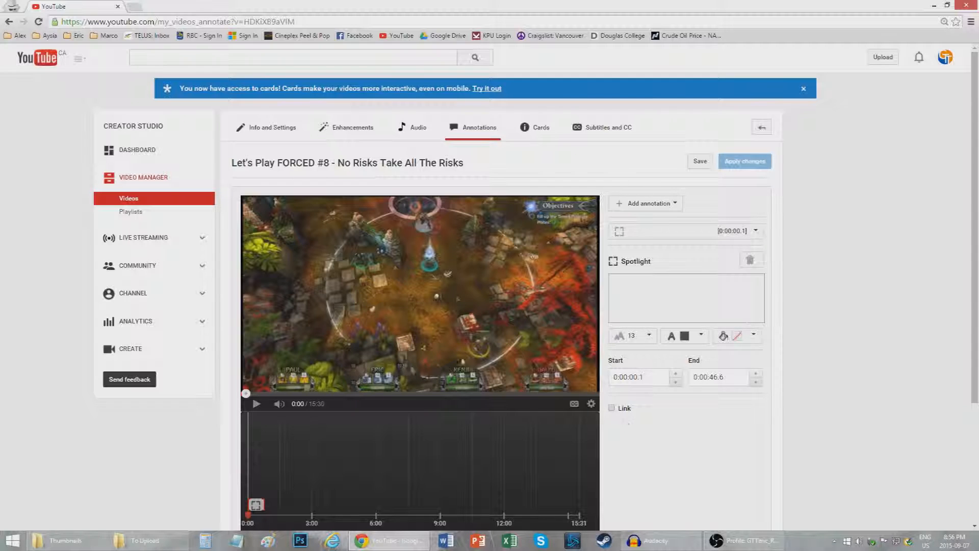
Step: Link the spotlight to the player's channel by entering the channel name, and make the link open in a new window
{"action": "left_click", "coordinate": [612, 408]}
{"action": "left_click", "coordinate": [721, 407]}
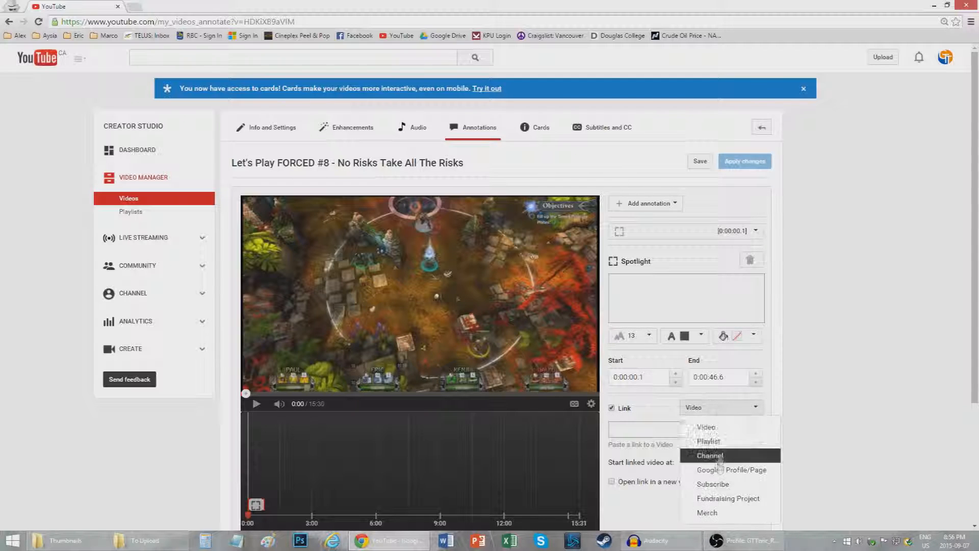
{"action": "left_click", "coordinate": [703, 455]}
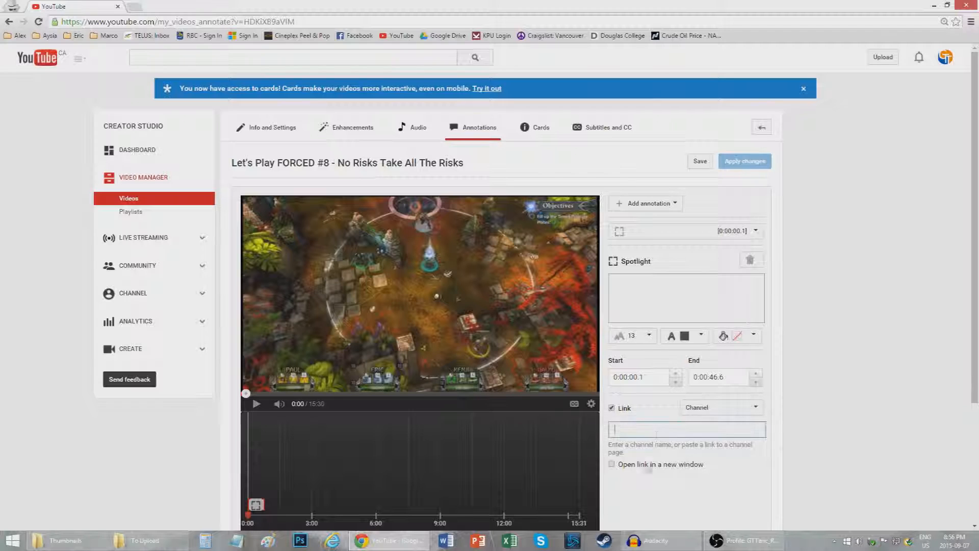
{"action": "left_click", "coordinate": [652, 424]}
{"action": "type", "text": "GTTeric"}
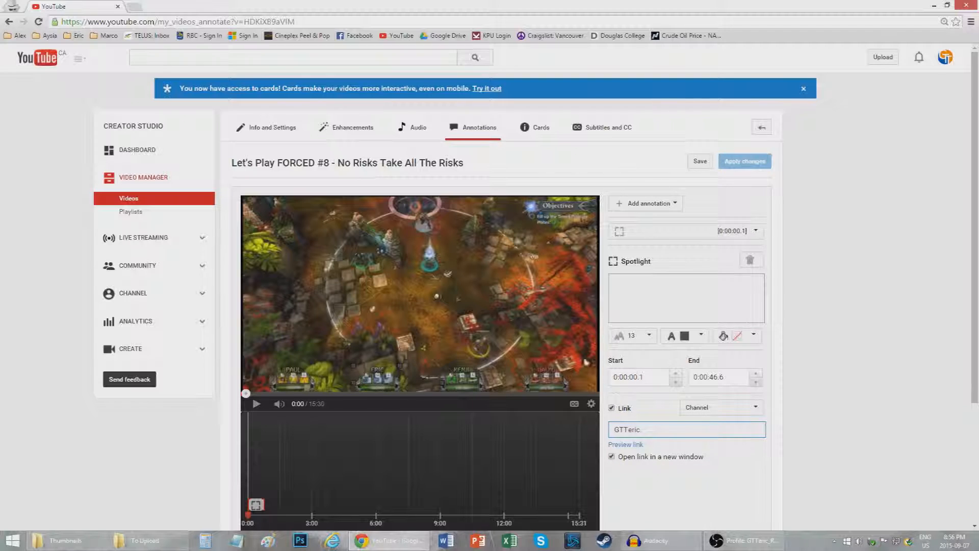
{"action": "left_click_drag", "start_coordinate": [656, 435], "coordinate": [615, 434]}
{"action": "left_click", "coordinate": [615, 434]}
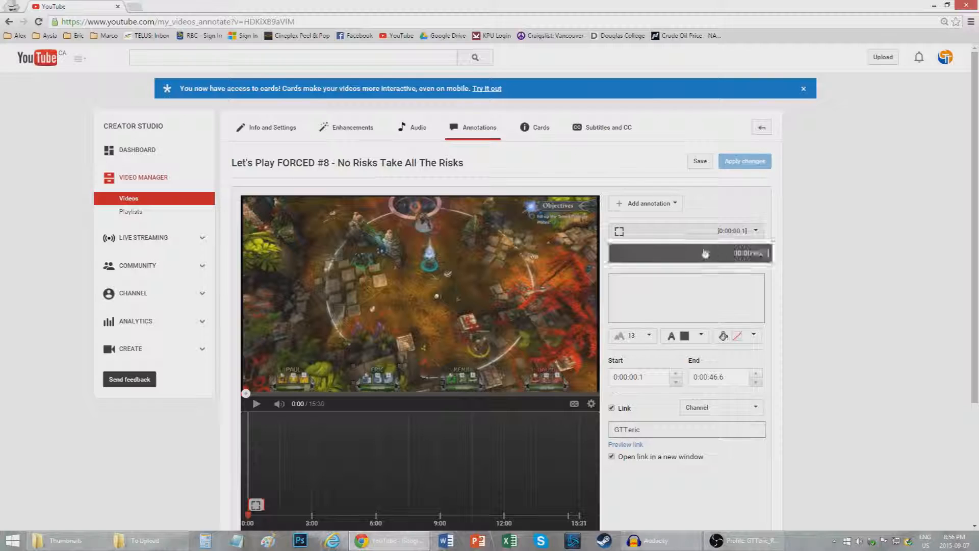
Step: Set the channel spotlight's start time to 0:00:00.0 and its end time to 0:15:00.0, with no background colour
{"action": "double_click", "coordinate": [644, 378]}
{"action": "key", "text": "Down"}
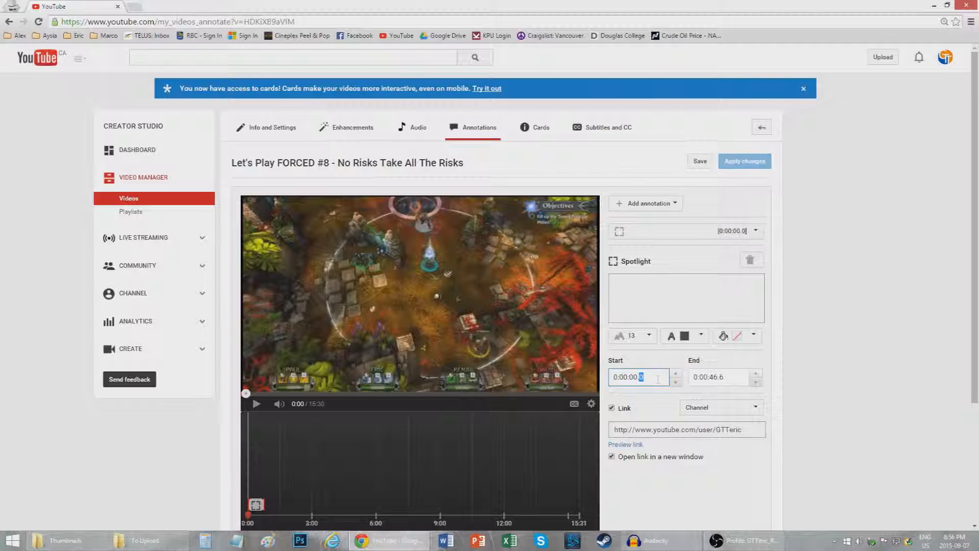
{"action": "left_click", "coordinate": [753, 335]}
{"action": "left_click", "coordinate": [745, 451]}
{"action": "left_click", "coordinate": [713, 241]}
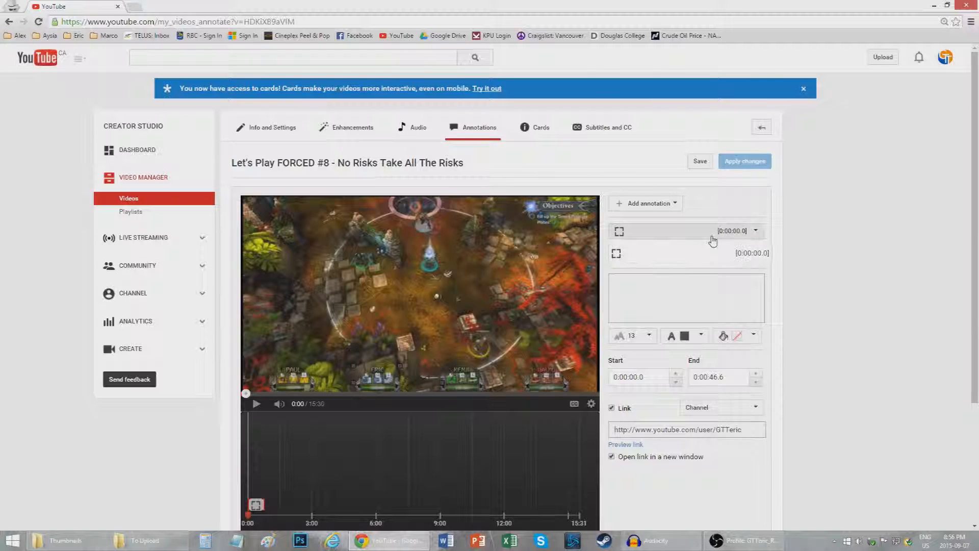
{"action": "left_click", "coordinate": [583, 393]}
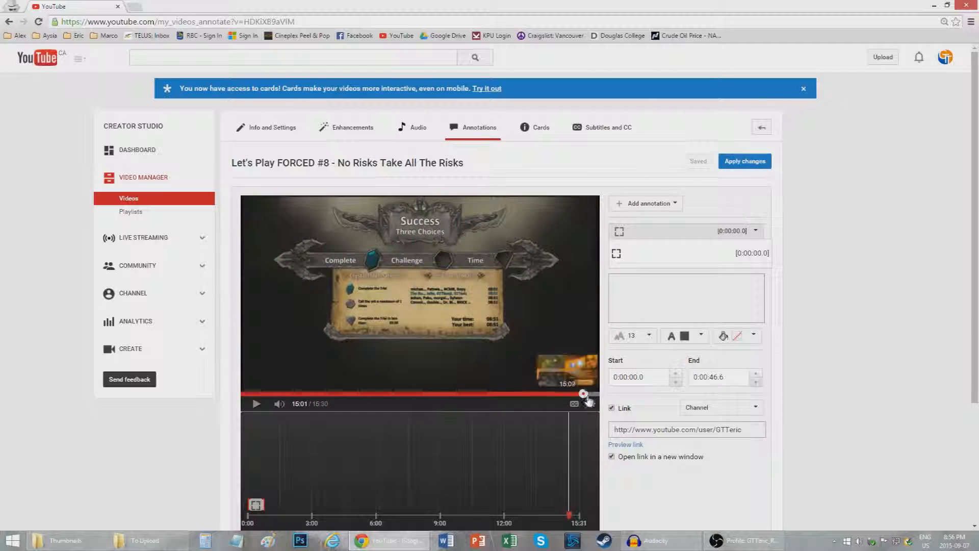
{"action": "left_click", "coordinate": [706, 378]}
{"action": "type", "text": "15:00.0"}
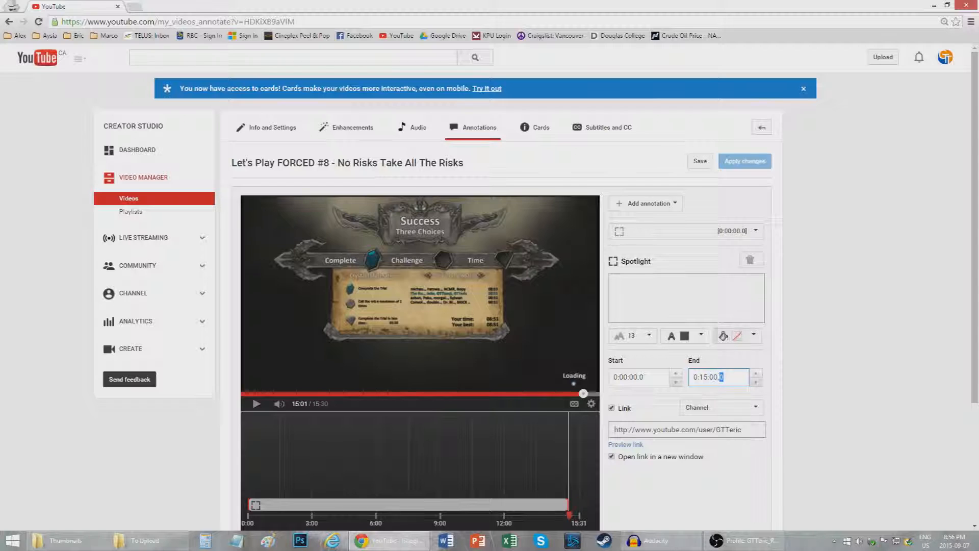
{"action": "left_click", "coordinate": [697, 292]}
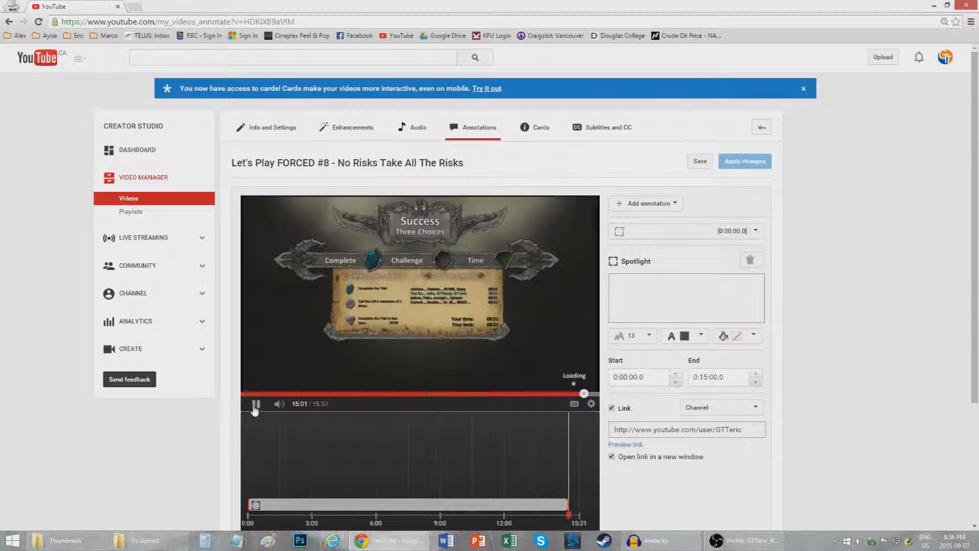
Step: Mute the video, pause it on the end screen at 15:09, and add five Spotlight annotations there
{"action": "left_click", "coordinate": [279, 404]}
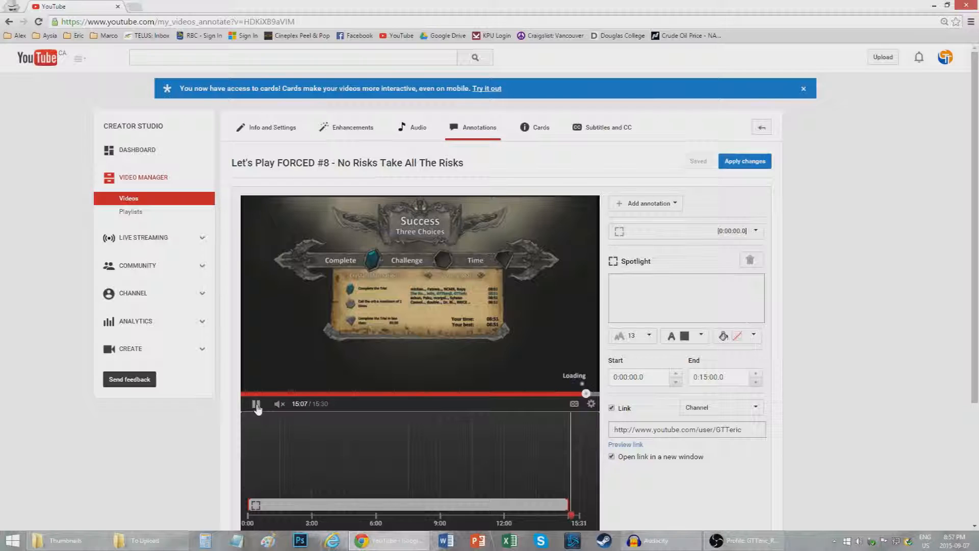
{"action": "left_click", "coordinate": [256, 406]}
{"action": "left_click", "coordinate": [656, 238]}
{"action": "left_click", "coordinate": [661, 203]}
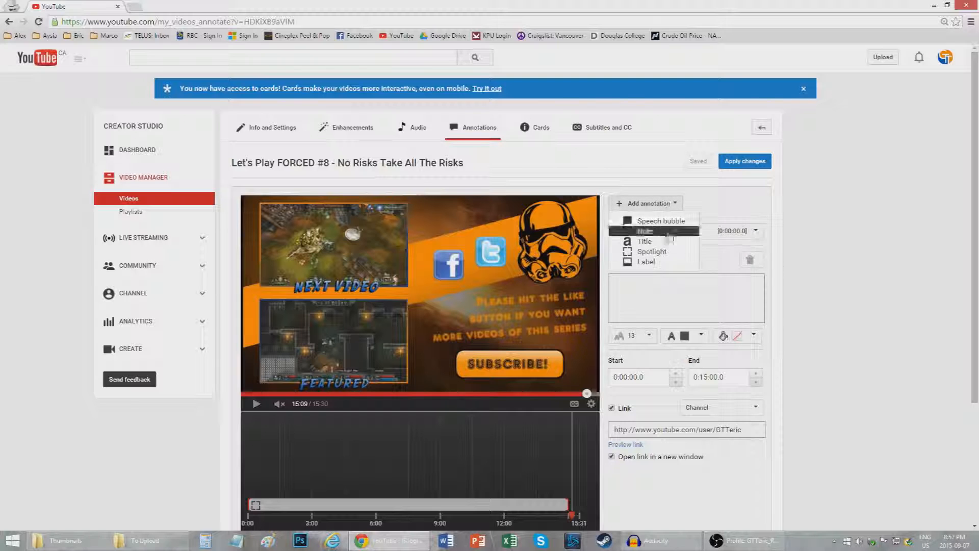
{"action": "left_click", "coordinate": [653, 251]}
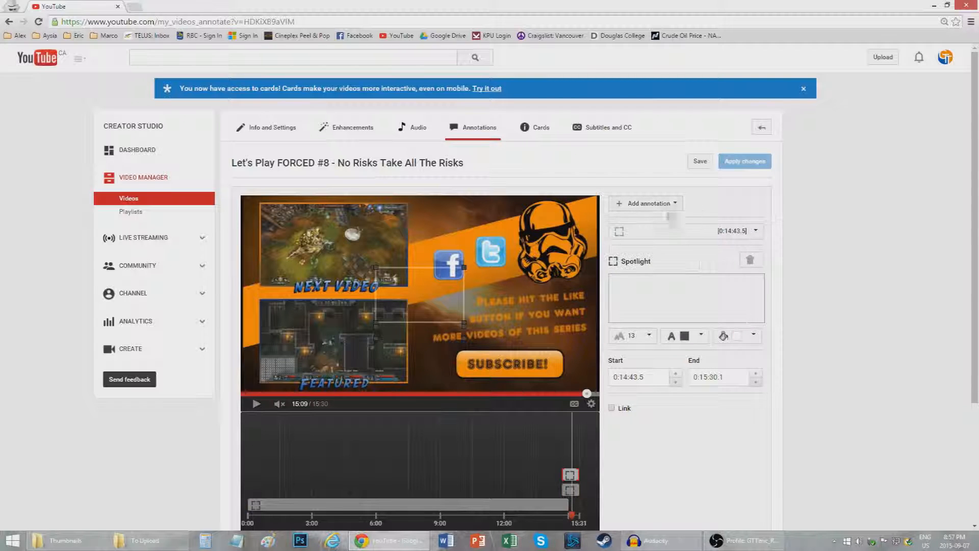
{"action": "left_click", "coordinate": [661, 203]}
{"action": "left_click", "coordinate": [653, 252]}
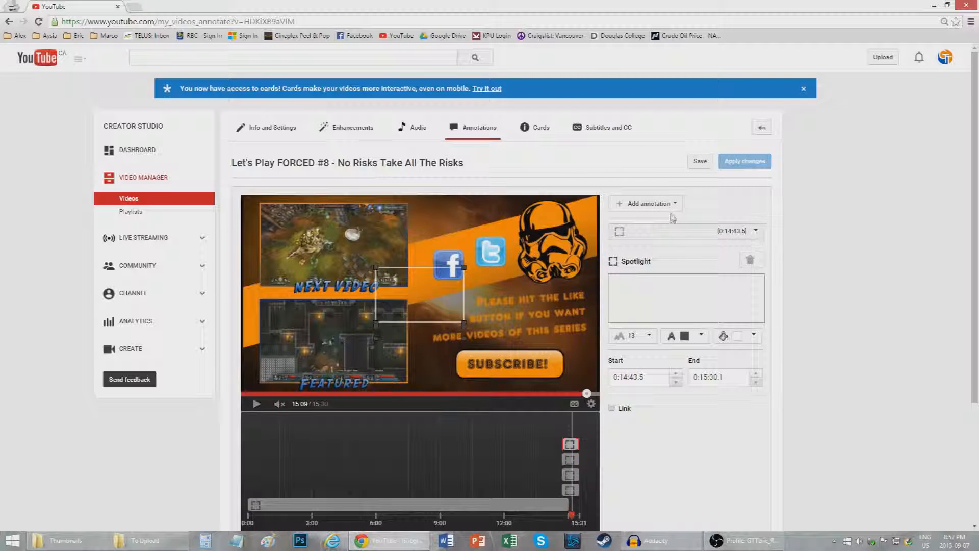
{"action": "left_click", "coordinate": [673, 204]}
{"action": "left_click", "coordinate": [652, 252]}
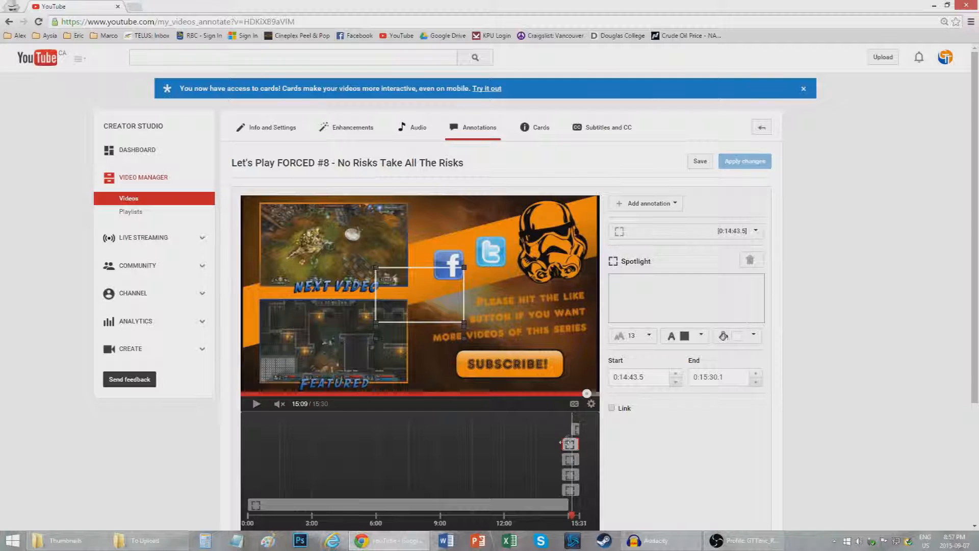
Step: Shorten the end-screen spotlights on the timeline so that they start at 0:15:09.9
{"action": "left_click_drag", "start_coordinate": [572, 448], "coordinate": [575, 447]}
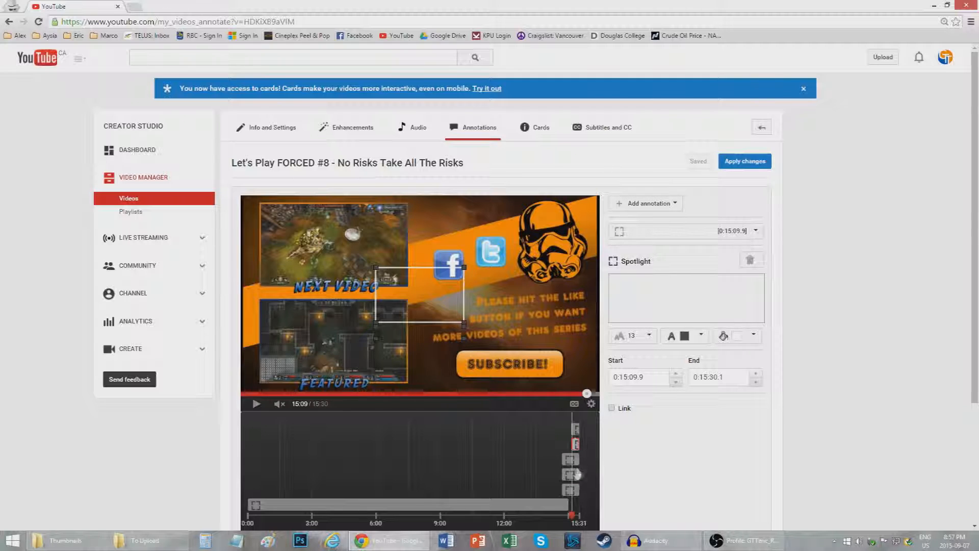
{"action": "left_click_drag", "start_coordinate": [562, 462], "coordinate": [572, 461]}
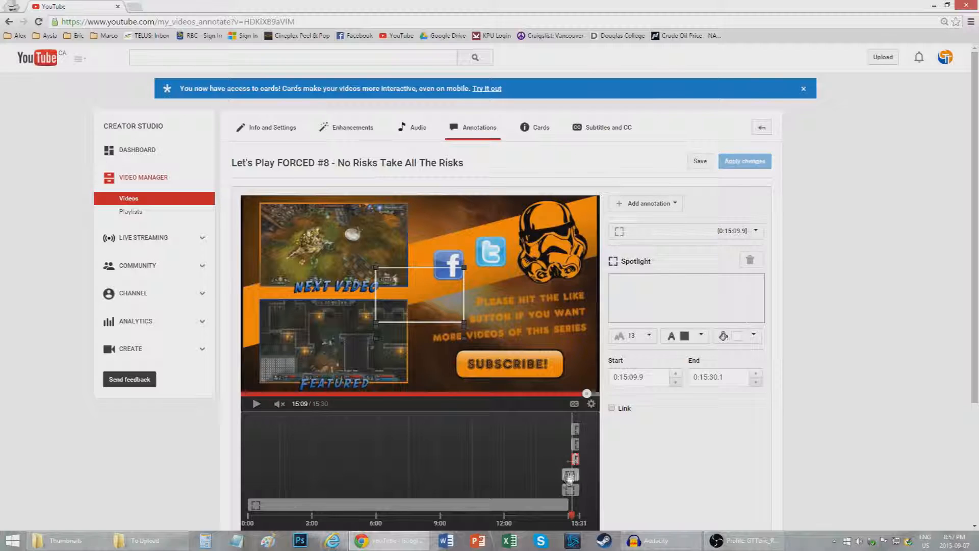
{"action": "left_click_drag", "start_coordinate": [570, 476], "coordinate": [576, 475]}
{"action": "left_click", "coordinate": [568, 490]}
{"action": "left_click_drag", "start_coordinate": [563, 489], "coordinate": [572, 490]}
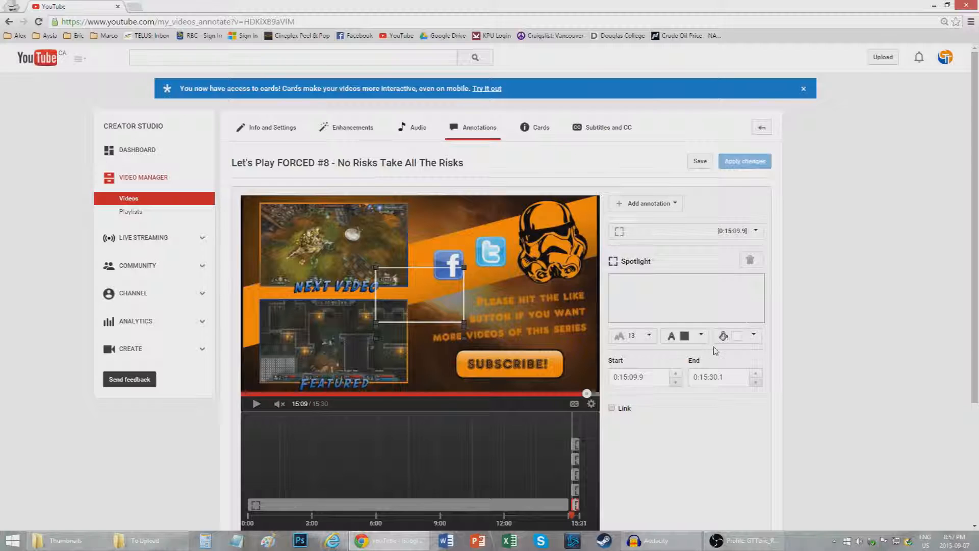
Step: Fit the first end-screen spotlight over the Next Video box and remove its background colour
{"action": "left_click", "coordinate": [681, 232]}
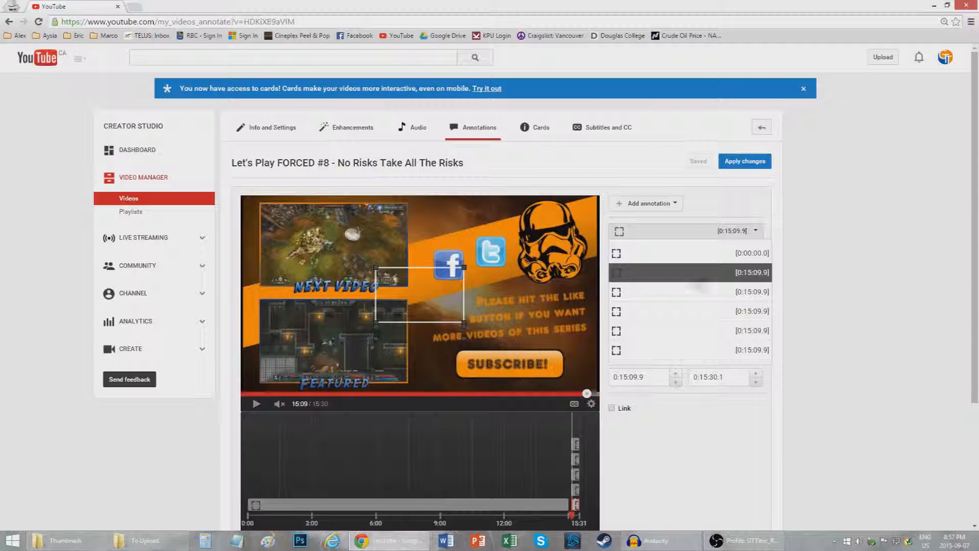
{"action": "left_click", "coordinate": [652, 277]}
{"action": "left_click_drag", "start_coordinate": [442, 295], "coordinate": [409, 298]}
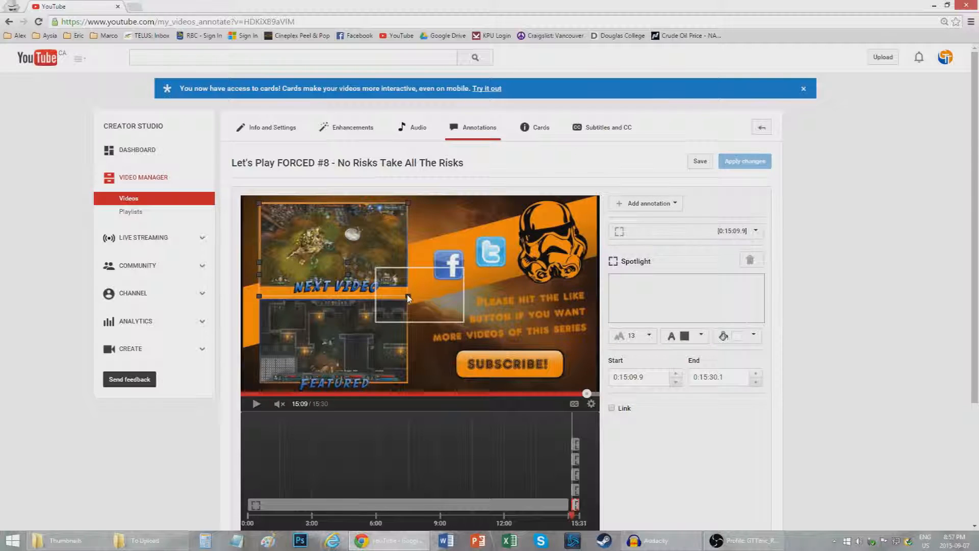
{"action": "left_click", "coordinate": [754, 335]}
{"action": "left_click", "coordinate": [746, 449]}
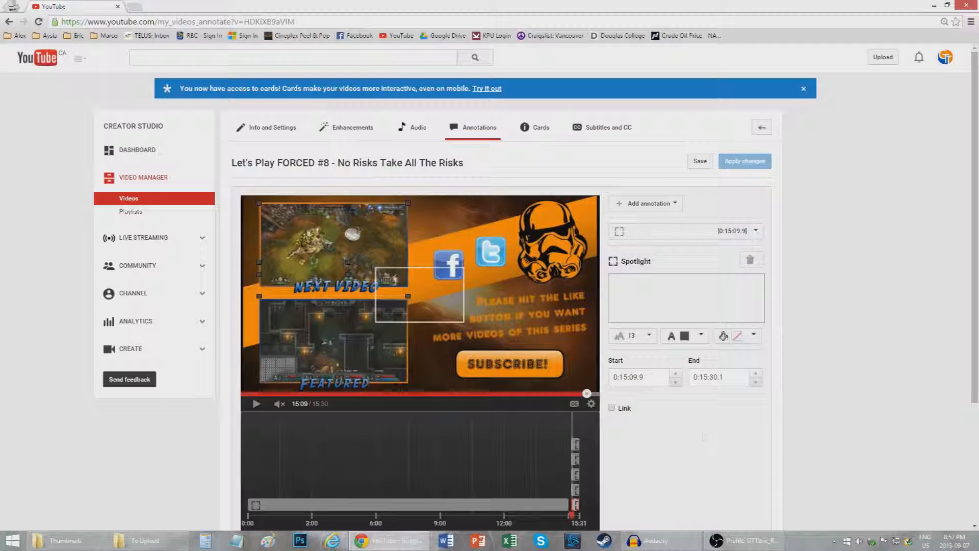
Step: Label the Next Video spotlight "Coming Soon!" in white text at size 16, reposition the label, and save the annotations
{"action": "left_click", "coordinate": [619, 280]}
{"action": "type", "text": "Coming Soon!"}
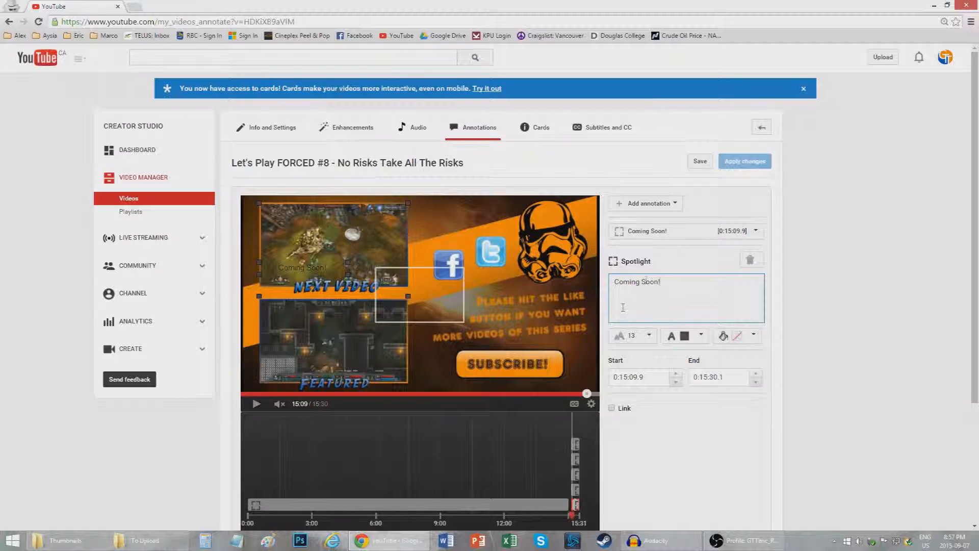
{"action": "left_click", "coordinate": [649, 336]}
{"action": "left_click", "coordinate": [642, 381]}
{"action": "left_click", "coordinate": [700, 336]}
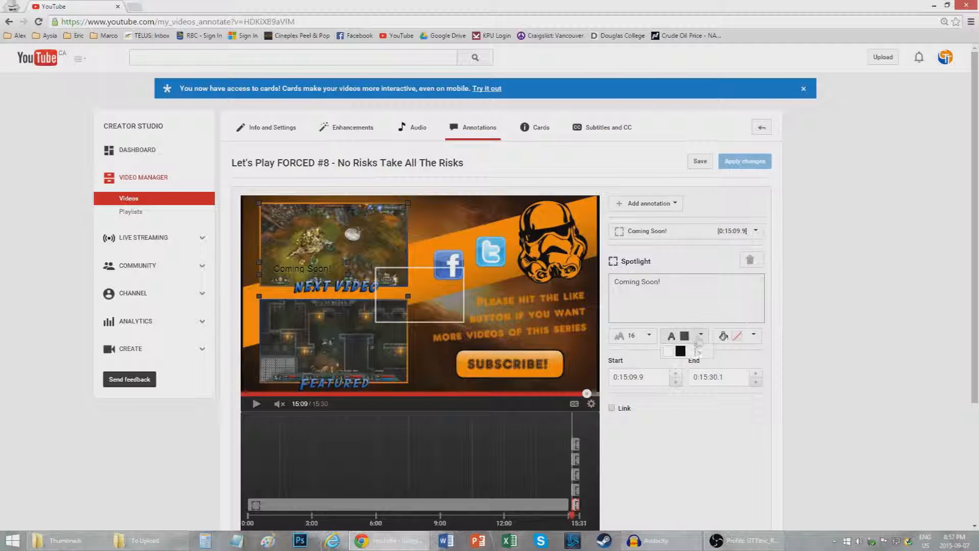
{"action": "left_click", "coordinate": [672, 351]}
{"action": "left_click_drag", "start_coordinate": [303, 268], "coordinate": [349, 274]}
{"action": "left_click", "coordinate": [701, 162]}
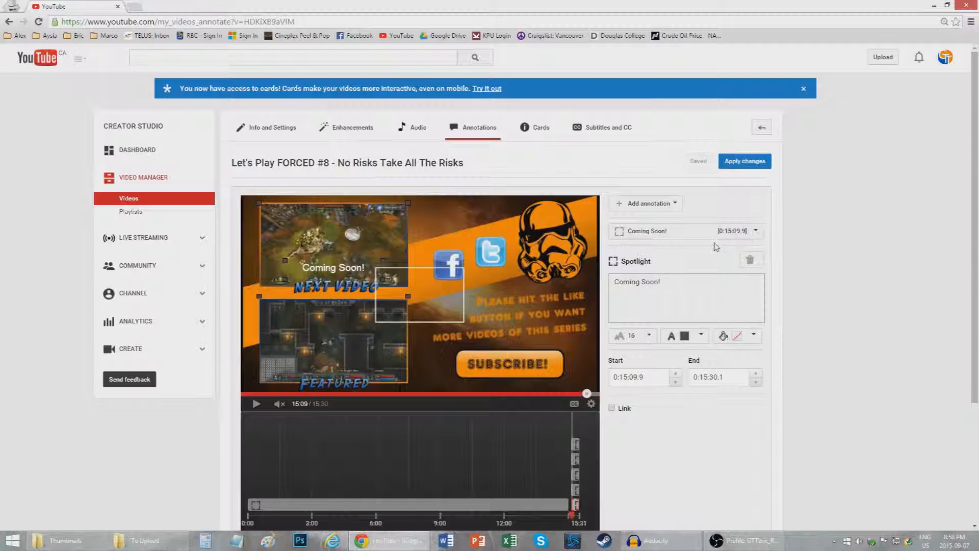
Step: Fit the second end-screen spotlight over the Featured box and enable a video link that opens in a new window
{"action": "left_click", "coordinate": [734, 230]}
{"action": "left_click", "coordinate": [671, 301]}
{"action": "left_click_drag", "start_coordinate": [424, 305], "coordinate": [306, 335]}
{"action": "left_click_drag", "start_coordinate": [349, 354], "coordinate": [409, 392]}
{"action": "left_click", "coordinate": [612, 408]}
{"action": "left_click", "coordinate": [612, 481]}
Step: Copy the address of a video from the channel's video list and paste it as the Featured spotlight's link
{"action": "middle_click", "coordinate": [143, 198]}
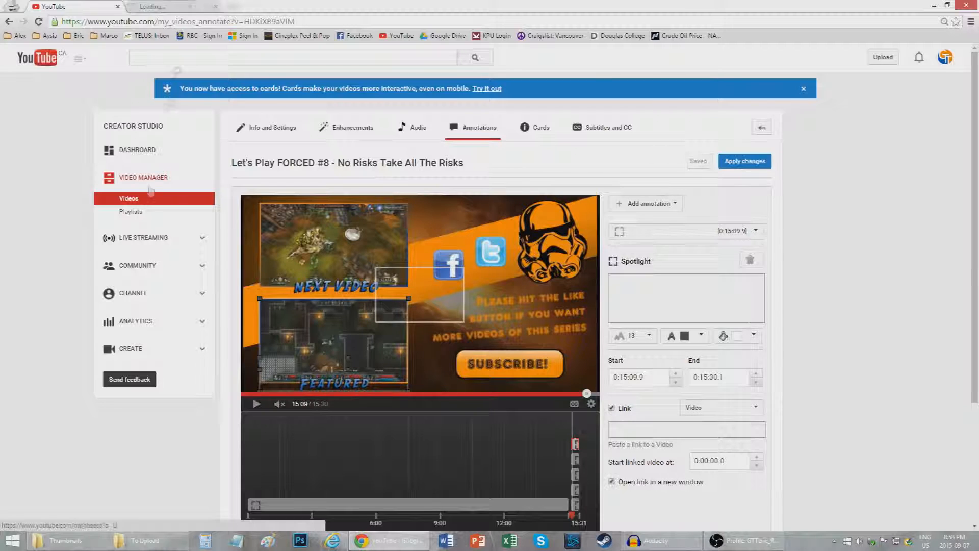
{"action": "left_click", "coordinate": [165, 7]}
{"action": "scroll", "coordinate": [400, 211], "scroll_direction": "down", "scroll_amount": 10}
{"action": "right_click", "coordinate": [400, 457]}
{"action": "left_click", "coordinate": [436, 429]}
{"action": "left_click", "coordinate": [215, 7]}
{"action": "left_click", "coordinate": [658, 428]}
{"action": "key", "text": "ctrl+v"}
Step: Fit a spotlight around the Facebook and Twitter icons and give it the text "Social Media and T-SHIRT links in the description below!"
{"action": "left_click_drag", "start_coordinate": [436, 300], "coordinate": [496, 257]}
{"action": "left_click", "coordinate": [678, 231]}
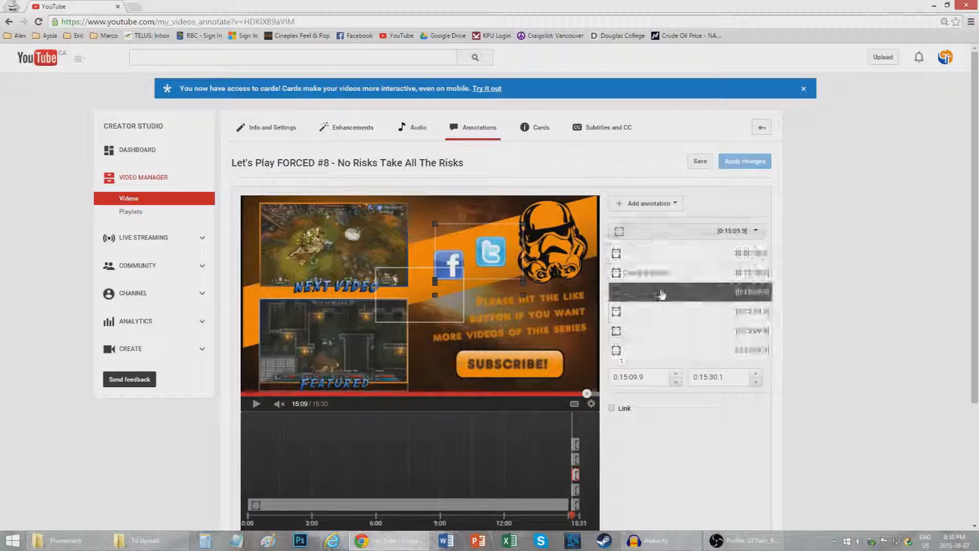
{"action": "left_click", "coordinate": [662, 293]}
{"action": "left_click", "coordinate": [753, 335]}
{"action": "left_click", "coordinate": [737, 390]}
{"action": "left_click", "coordinate": [683, 231]}
{"action": "left_click", "coordinate": [662, 297]}
{"action": "left_click_drag", "start_coordinate": [524, 223], "coordinate": [507, 235]}
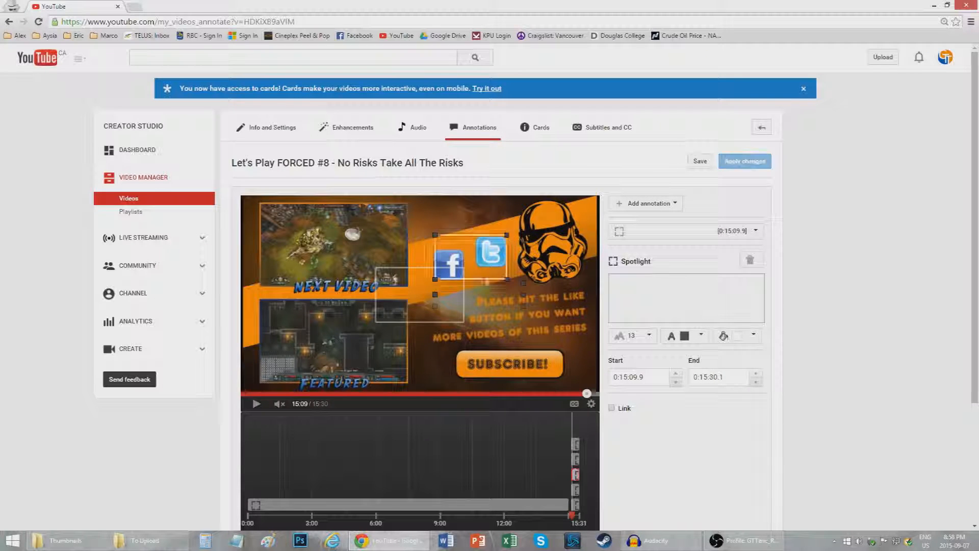
{"action": "left_click", "coordinate": [675, 305]}
{"action": "type", "text": "Cocial Media and T-SHIRT links in the description below!"}
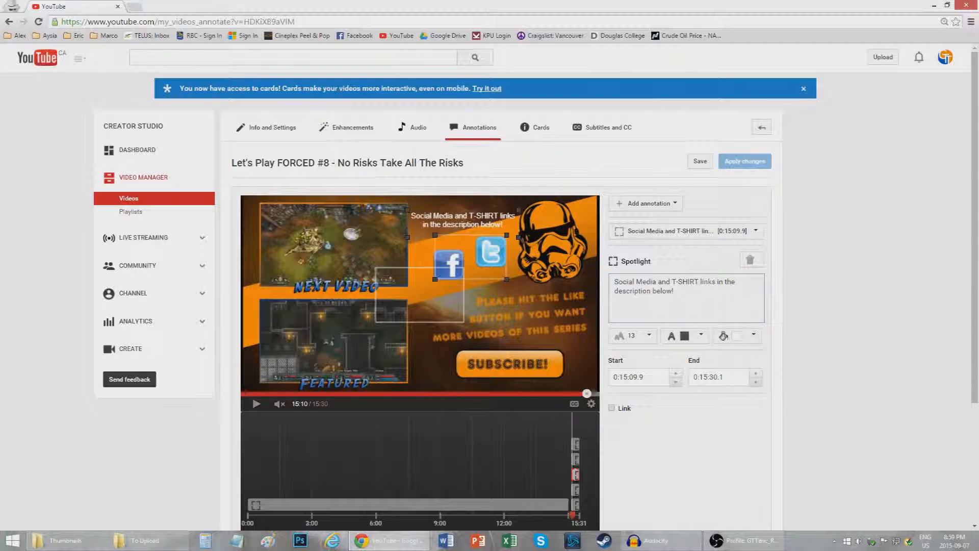
Step: Fit the next spotlight around the helmet logo and link it to the GameToThrill channel, opening in a new window
{"action": "left_click_drag", "start_coordinate": [553, 239], "coordinate": [553, 227]}
{"action": "left_click_drag", "start_coordinate": [508, 254], "coordinate": [517, 285]}
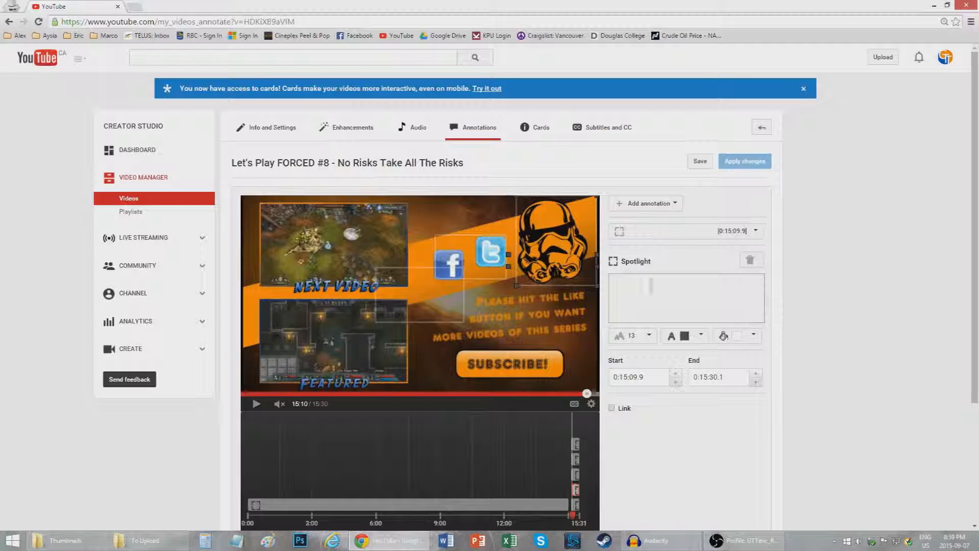
{"action": "left_click", "coordinate": [624, 407]}
{"action": "left_click", "coordinate": [706, 408]}
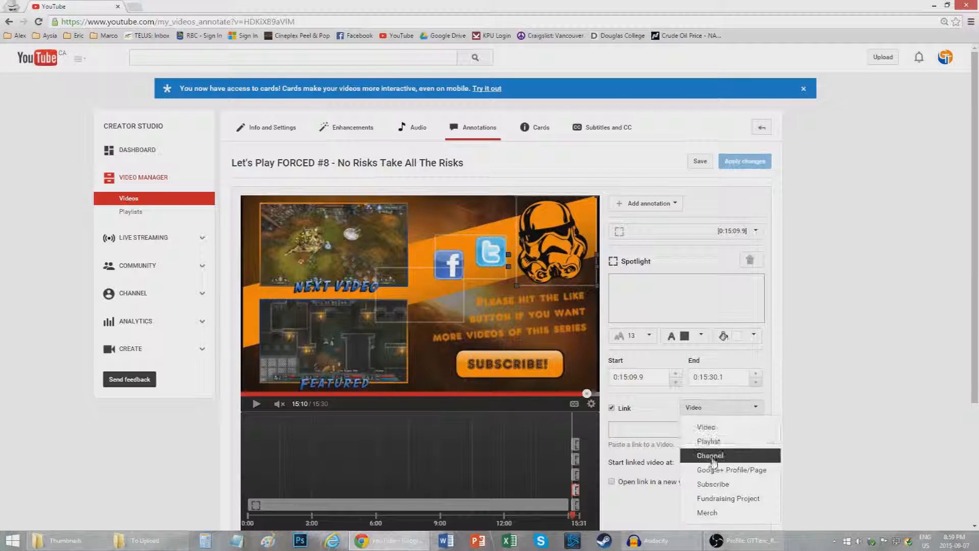
{"action": "left_click", "coordinate": [715, 455]}
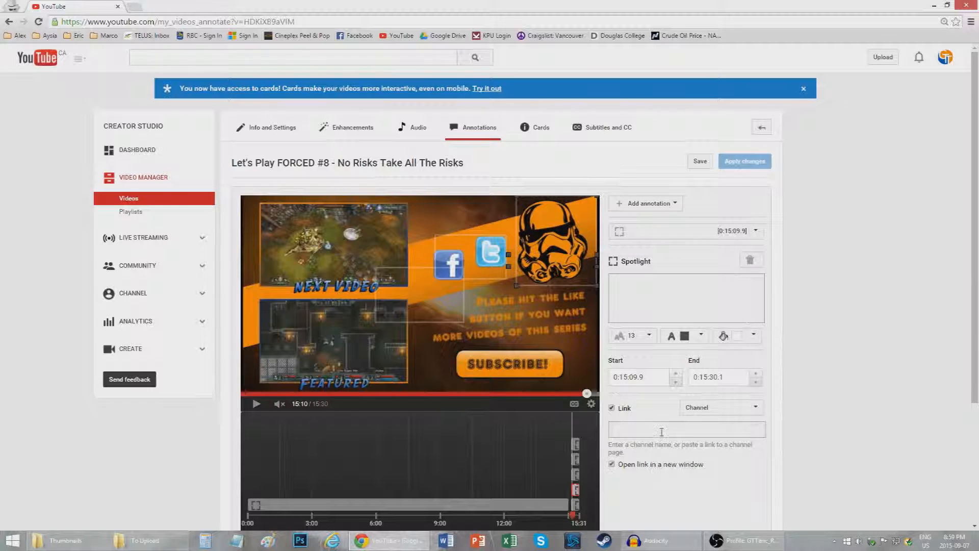
{"action": "type", "text": "Gamer"}
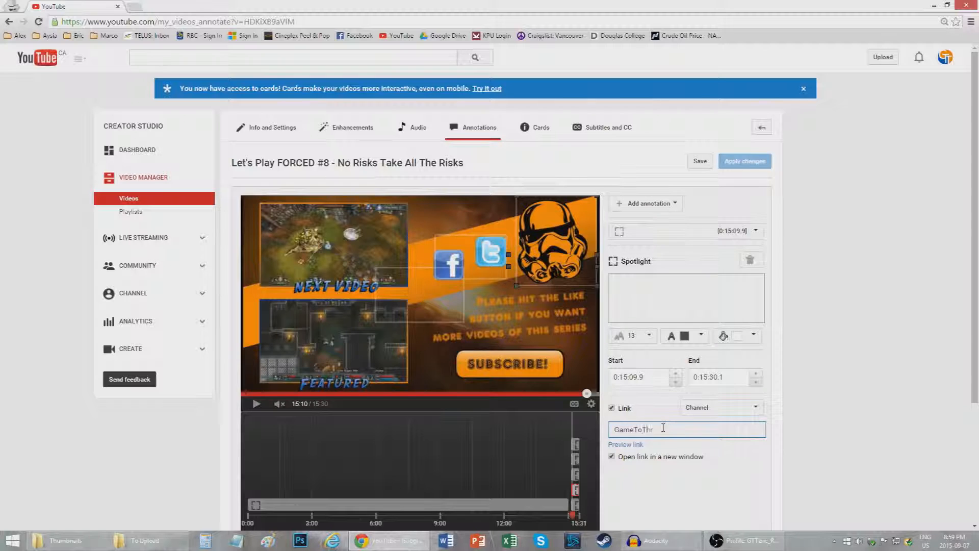
Step: Fit the last spotlight over the Subscribe! button and give it a Subscribe link to GameToThrill that opens in a new window
{"action": "left_click", "coordinate": [678, 238]}
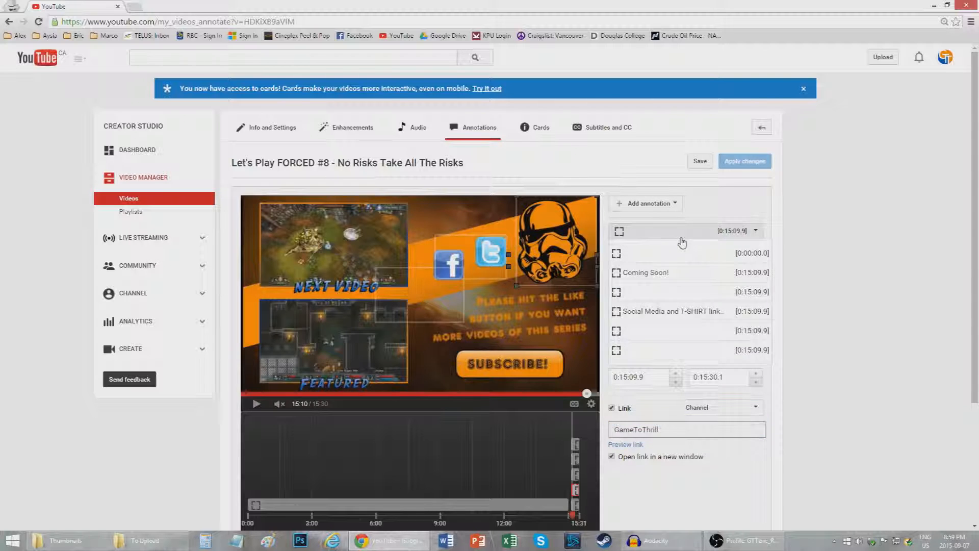
{"action": "left_click", "coordinate": [649, 343]}
{"action": "left_click_drag", "start_coordinate": [433, 295], "coordinate": [561, 355]}
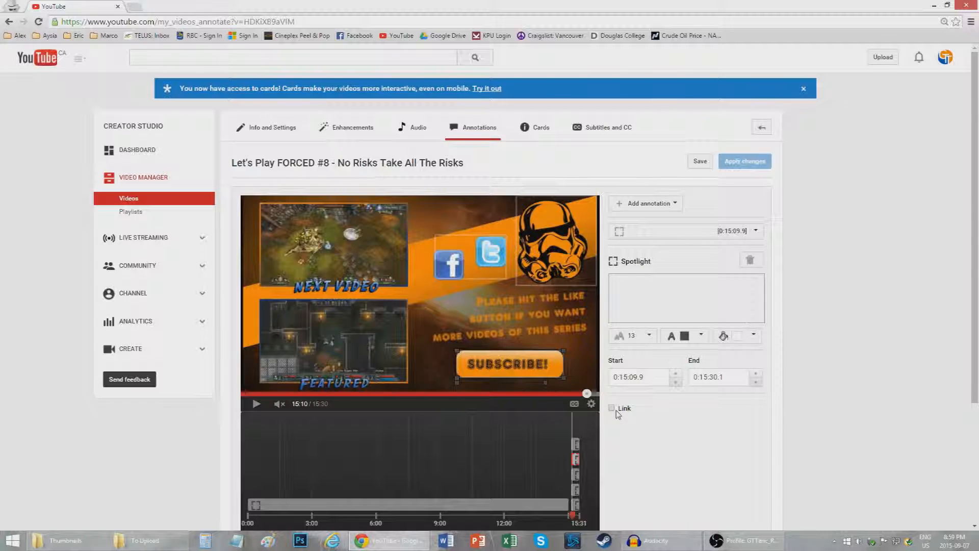
{"action": "left_click", "coordinate": [613, 409]}
{"action": "left_click", "coordinate": [721, 407]}
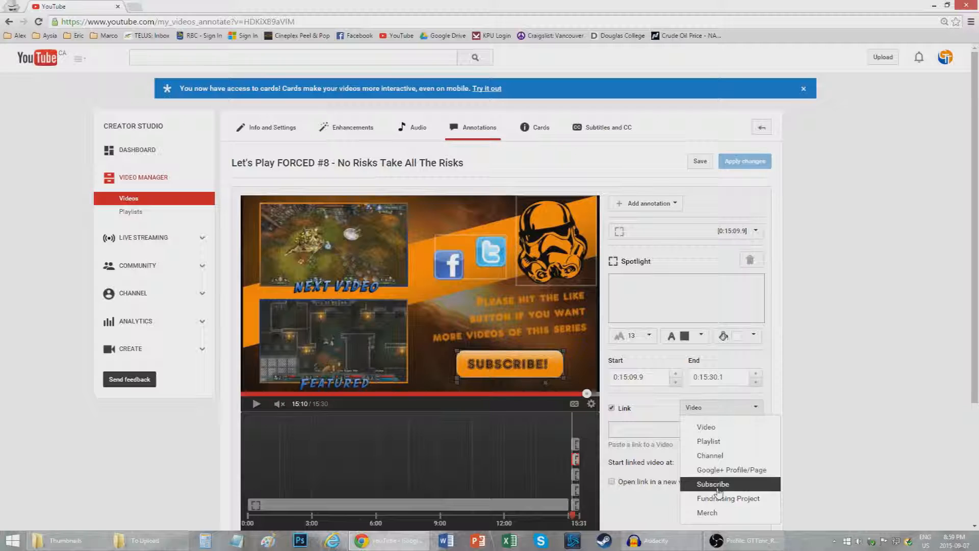
{"action": "left_click", "coordinate": [701, 483]}
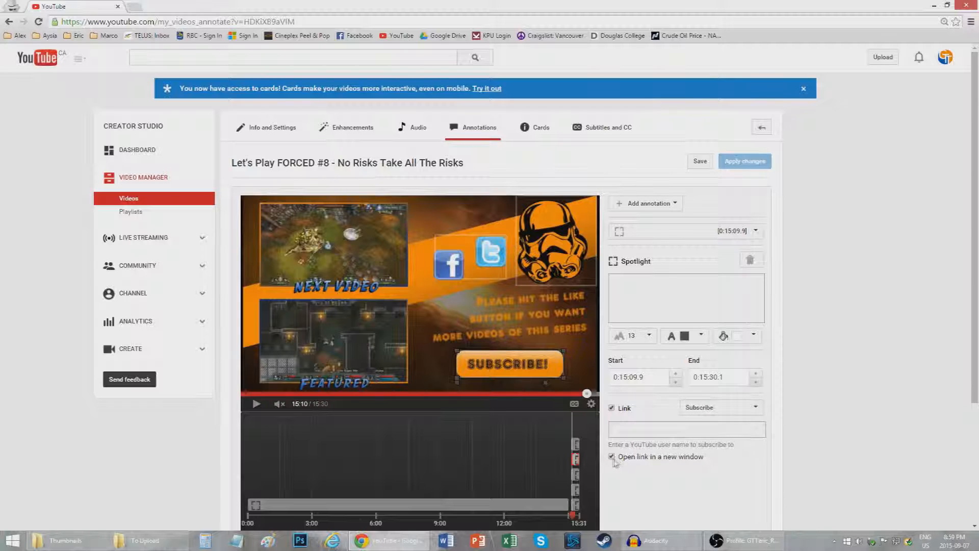
{"action": "type", "text": "GameToThrill"}
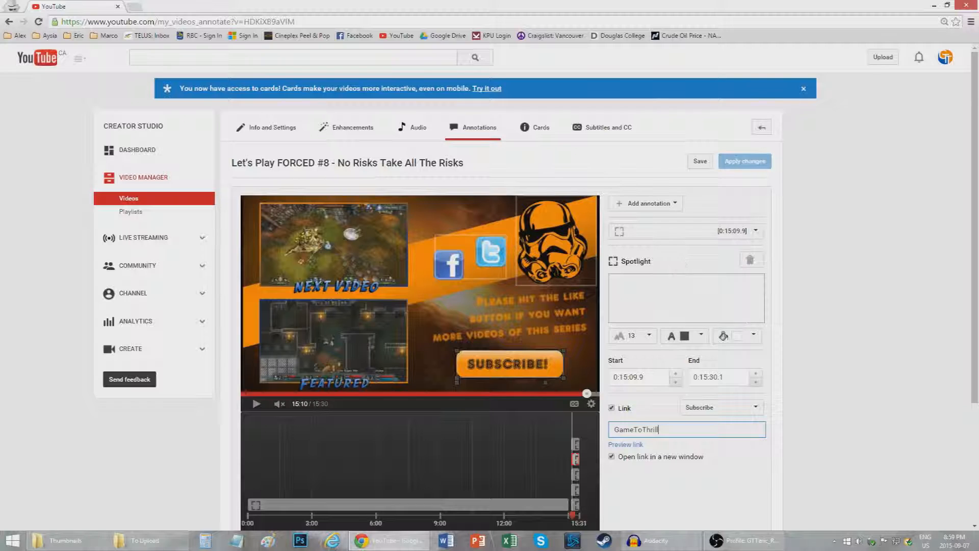
Step: Remove the background colour from the Subscribe, helmet and social media spotlights, and apply the annotation changes
{"action": "left_click", "coordinate": [738, 339]}
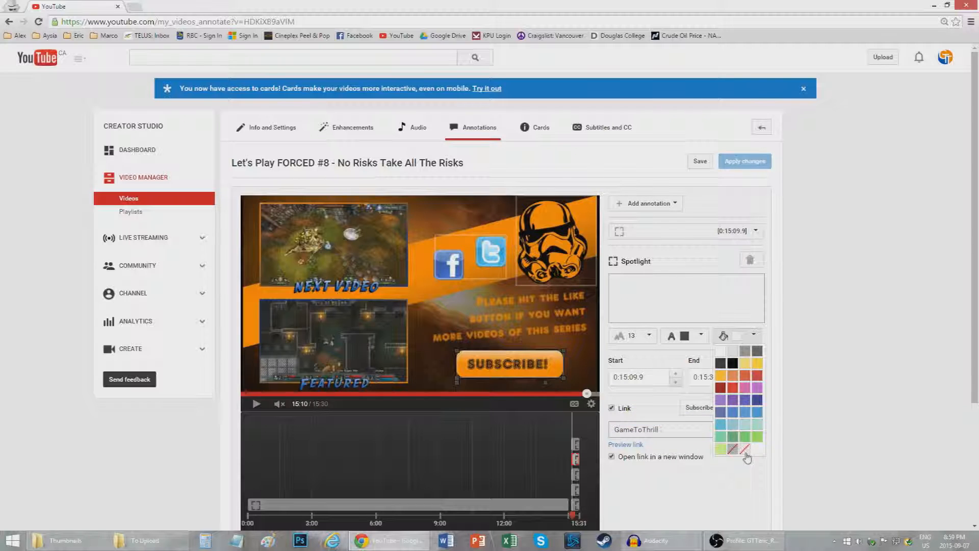
{"action": "left_click", "coordinate": [747, 453]}
{"action": "left_click", "coordinate": [693, 235]}
{"action": "left_click", "coordinate": [691, 335]}
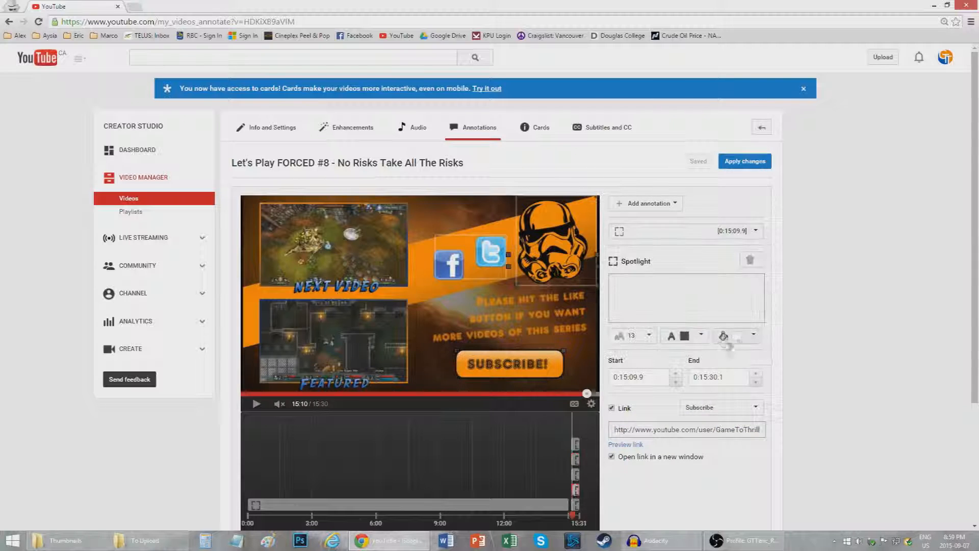
{"action": "left_click", "coordinate": [739, 341]}
{"action": "left_click", "coordinate": [752, 453]}
{"action": "left_click", "coordinate": [694, 232]}
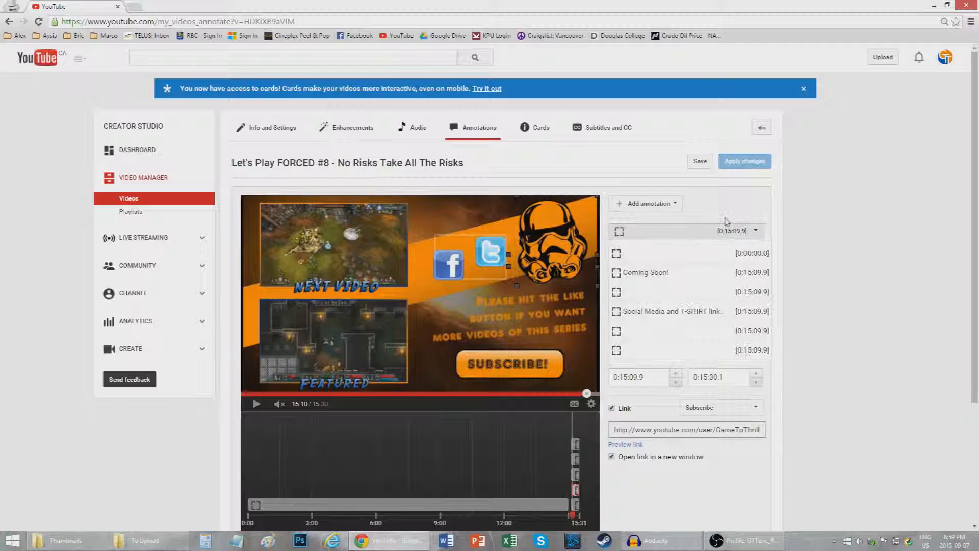
{"action": "left_click", "coordinate": [674, 304]}
{"action": "left_click", "coordinate": [744, 338]}
{"action": "left_click", "coordinate": [746, 453]}
{"action": "left_click", "coordinate": [745, 162]}
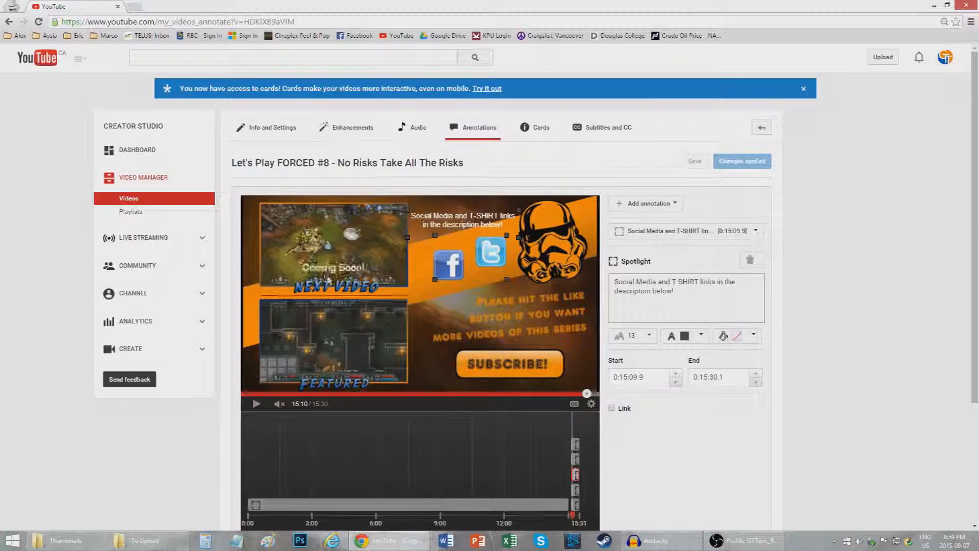
Step: Add a video card at 0:00 that links to the Let's Play FORCED #7 upload
{"action": "left_click", "coordinate": [541, 127]}
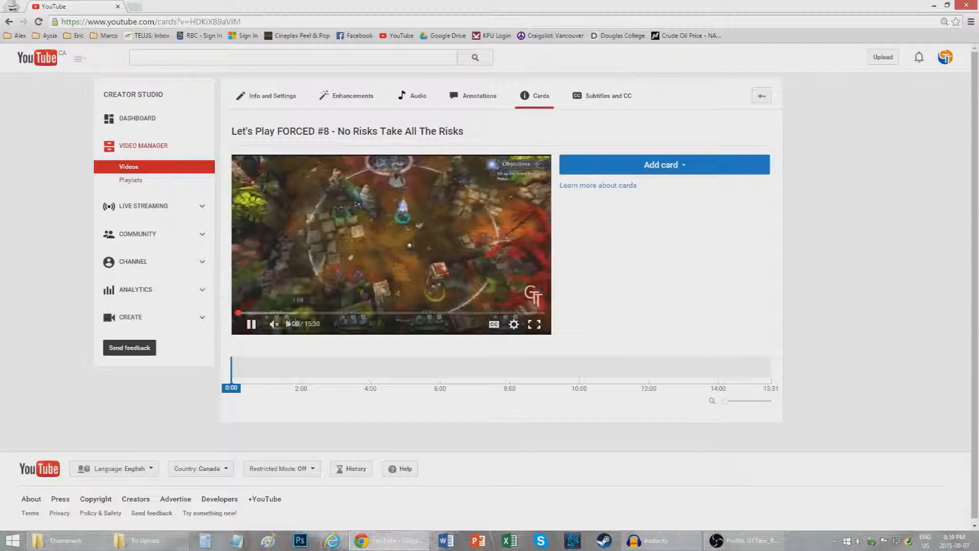
{"action": "left_click", "coordinate": [251, 324]}
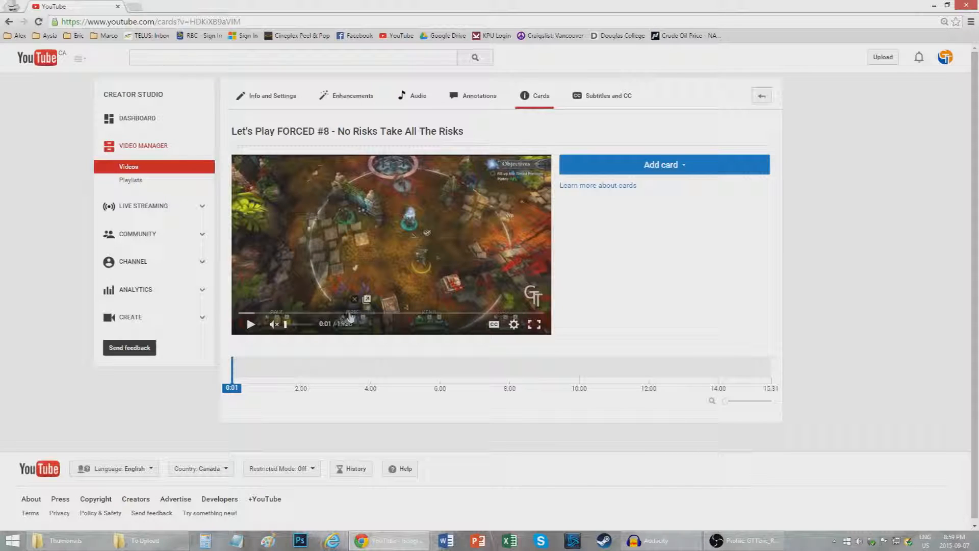
{"action": "left_click", "coordinate": [229, 375]}
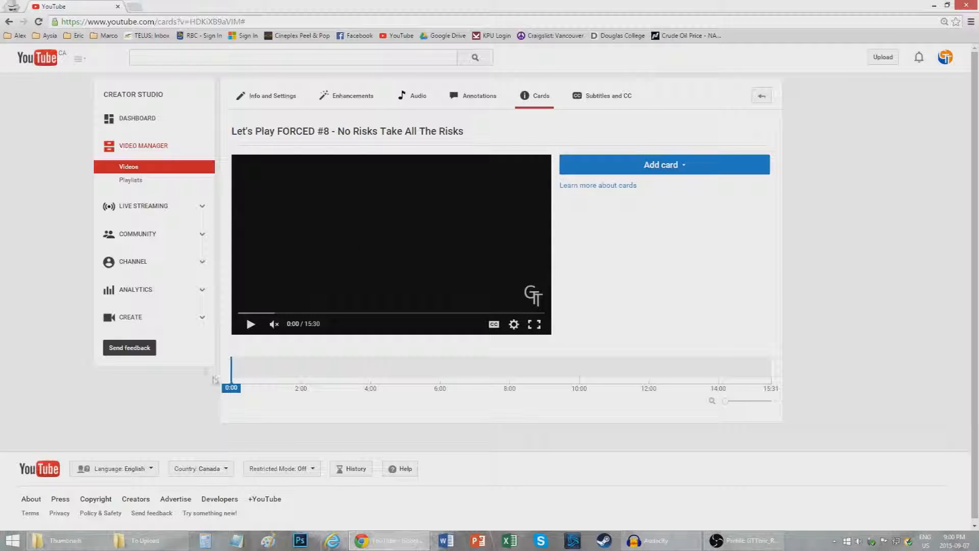
{"action": "left_click", "coordinate": [682, 162]}
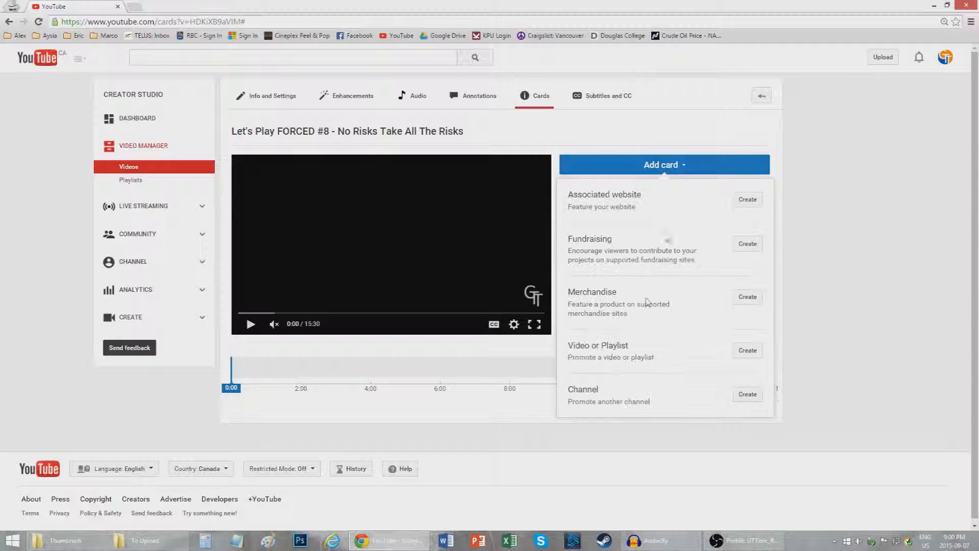
{"action": "left_click", "coordinate": [746, 351]}
{"action": "left_click", "coordinate": [393, 281]}
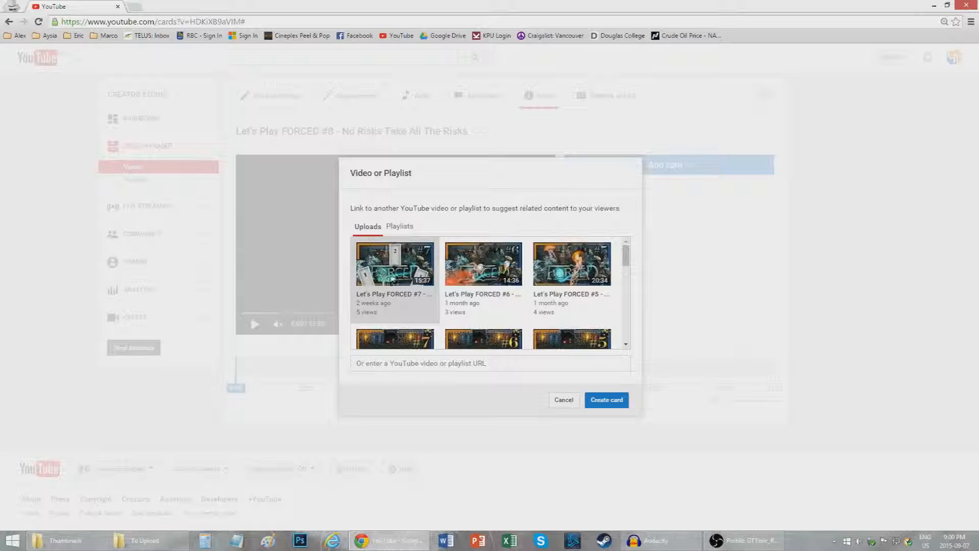
{"action": "left_click", "coordinate": [608, 402]}
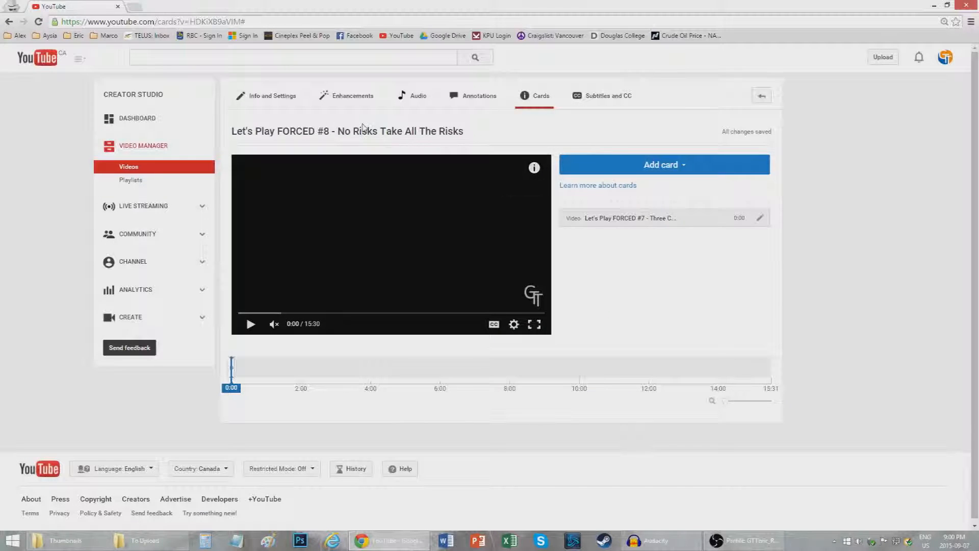
Step: Play the video from the start and preview the FORCED #7 card in the player
{"action": "left_click", "coordinate": [251, 324]}
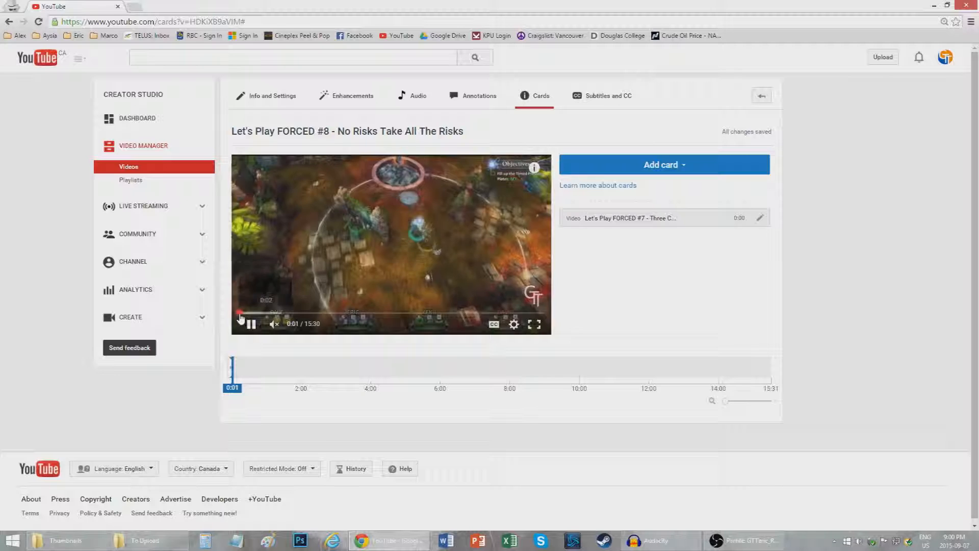
{"action": "left_click", "coordinate": [534, 168]}
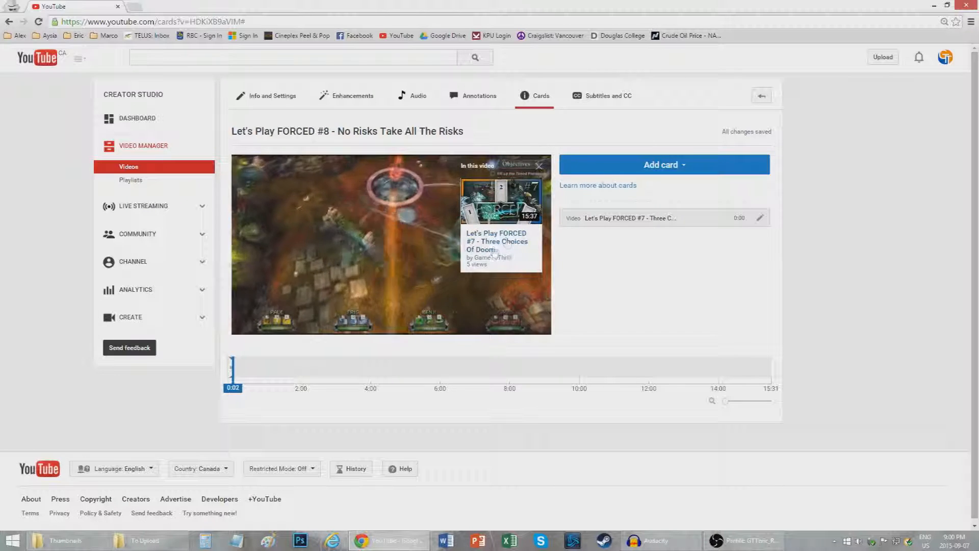
{"action": "left_click", "coordinate": [540, 168]}
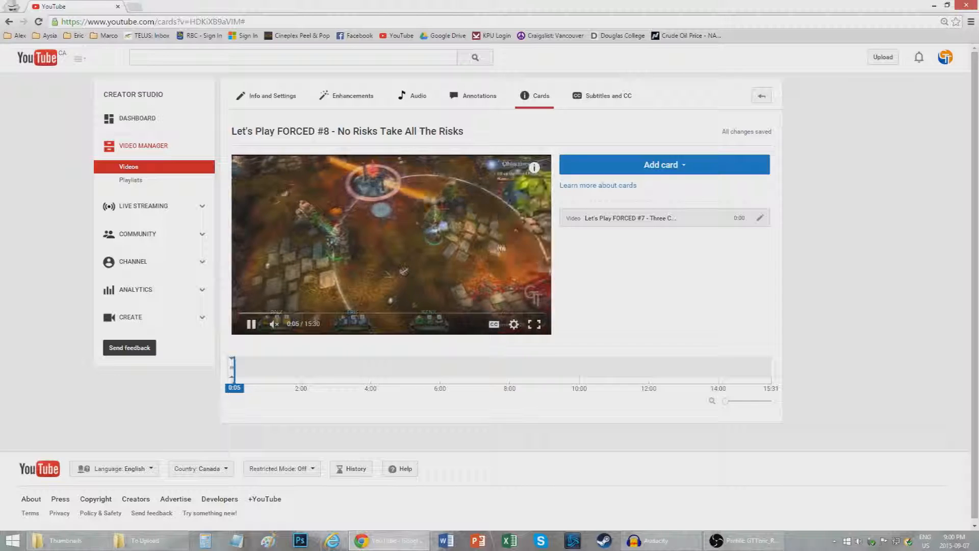
Step: Add a playlist card at 7:50 in the video that links to the Hammerwatch playlist
{"action": "left_click", "coordinate": [399, 314]}
{"action": "left_click", "coordinate": [420, 249]}
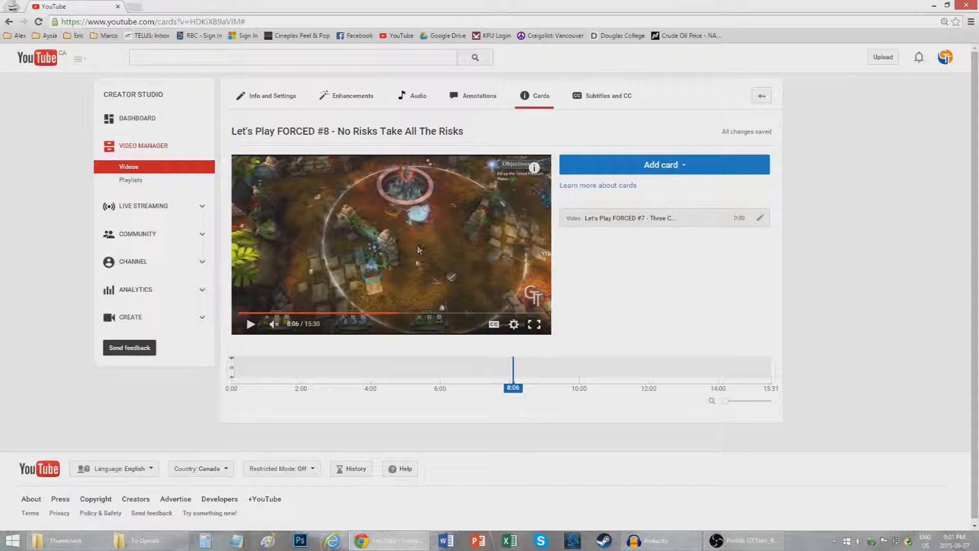
{"action": "left_click", "coordinate": [395, 313]}
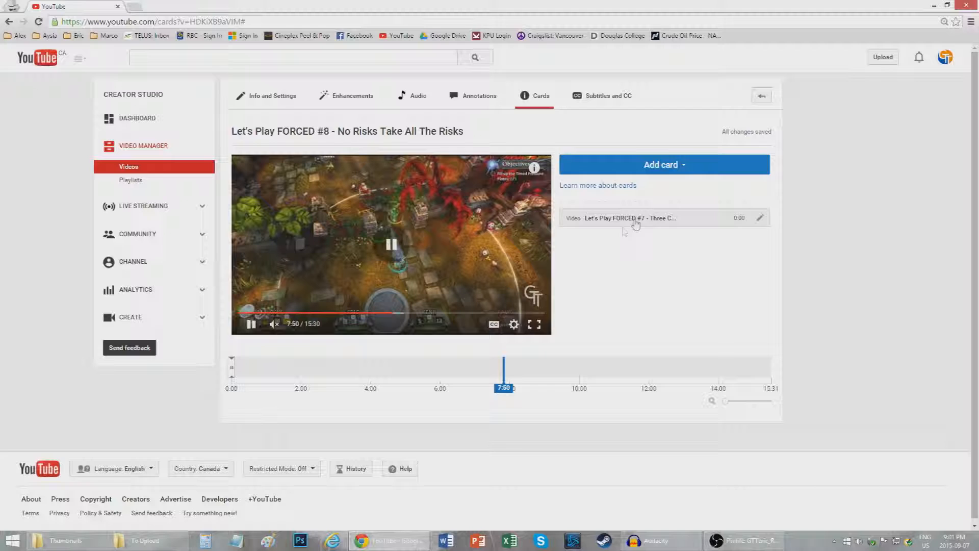
{"action": "left_click", "coordinate": [692, 174]}
{"action": "left_click", "coordinate": [749, 352]}
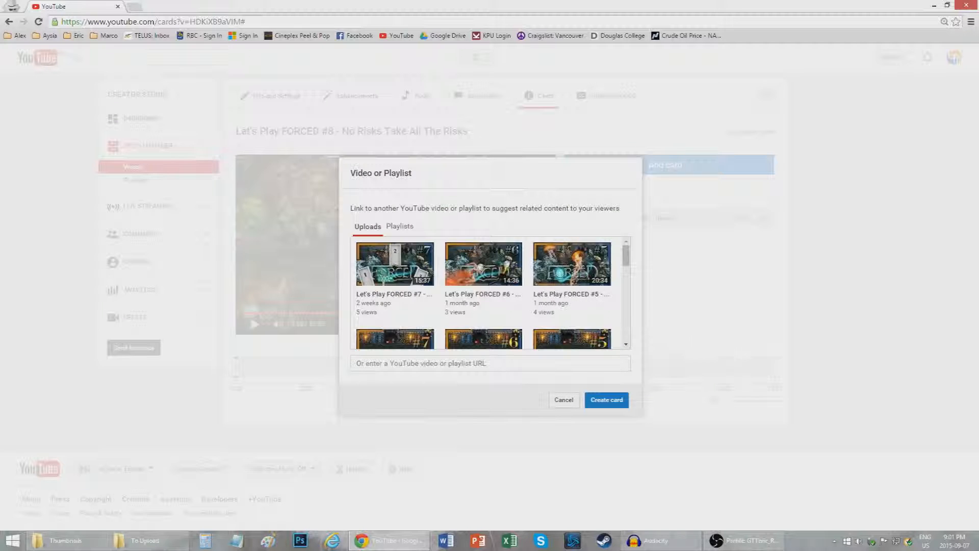
{"action": "left_click", "coordinate": [401, 228]}
{"action": "left_click", "coordinate": [507, 289]}
{"action": "left_click", "coordinate": [606, 391]}
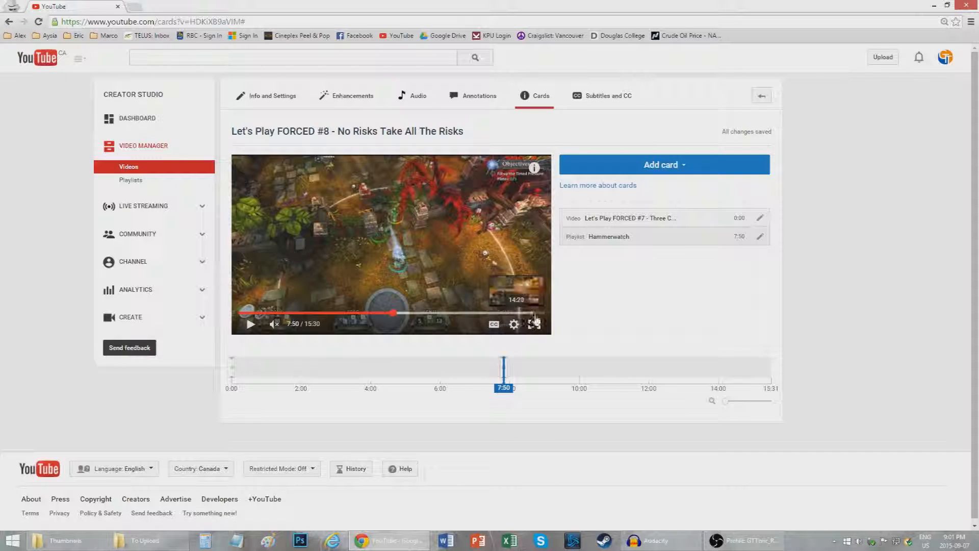
{"action": "left_click", "coordinate": [533, 313]}
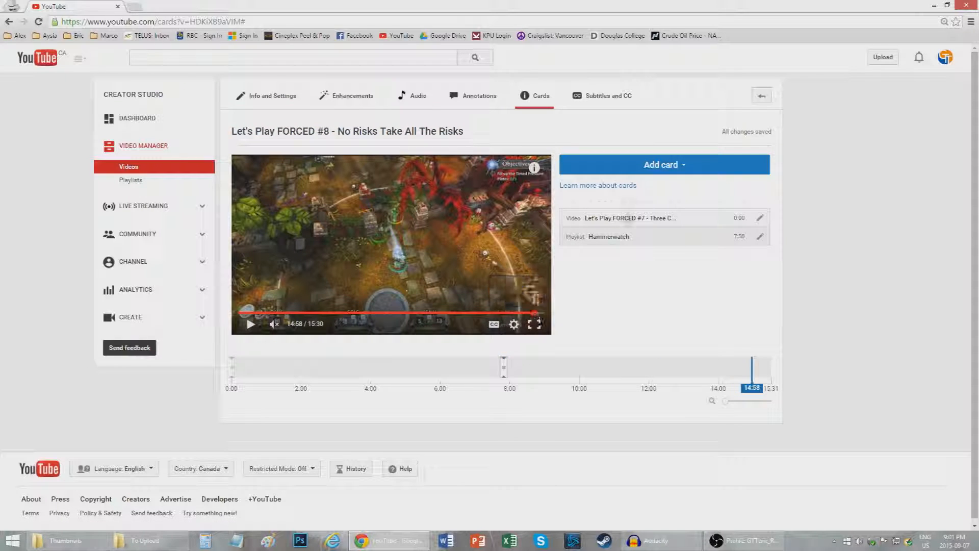
{"action": "left_click", "coordinate": [653, 165]}
{"action": "left_click", "coordinate": [749, 352]}
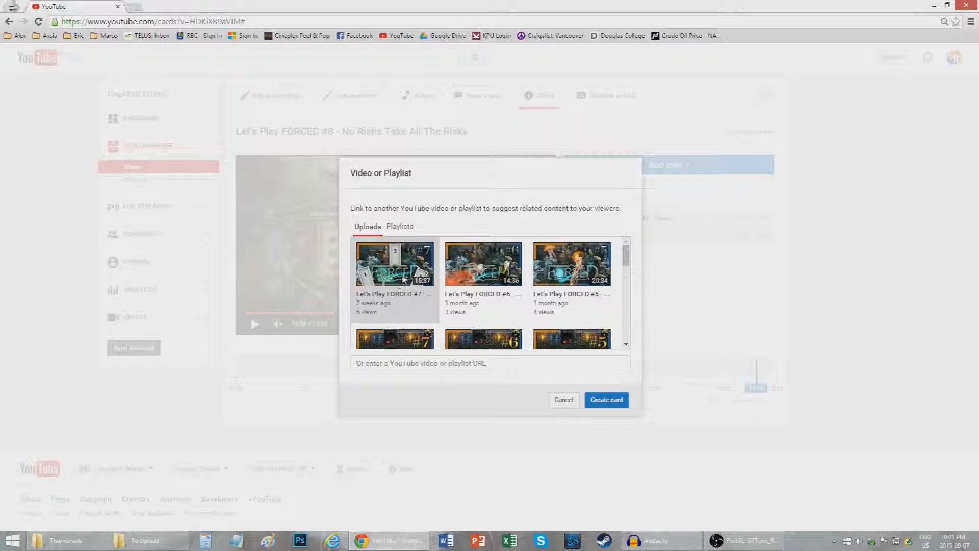
{"action": "left_click", "coordinate": [561, 401]}
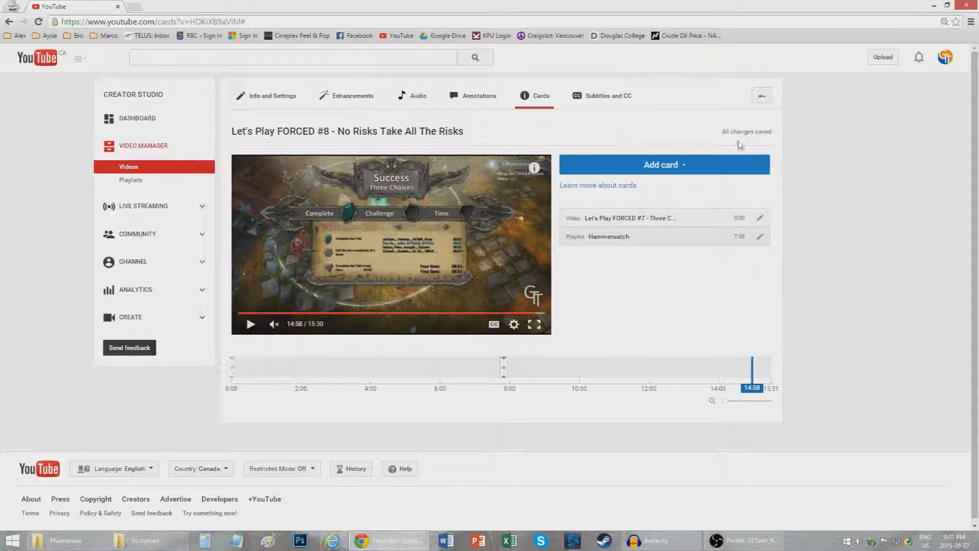
{"action": "left_click_drag", "start_coordinate": [721, 132], "coordinate": [776, 132]}
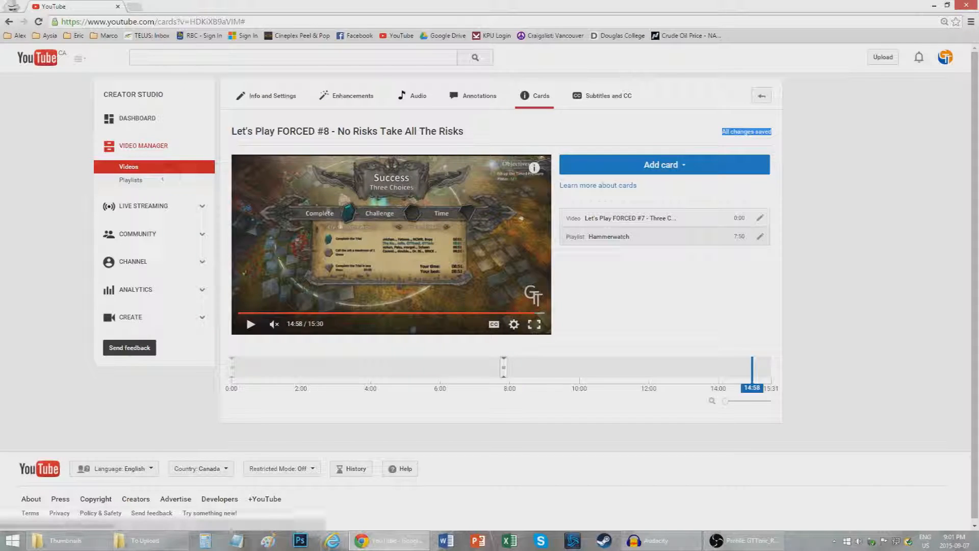
Step: Open the cards of the Let's Play FORCED #7 video from the channel's video list
{"action": "left_click", "coordinate": [134, 168]}
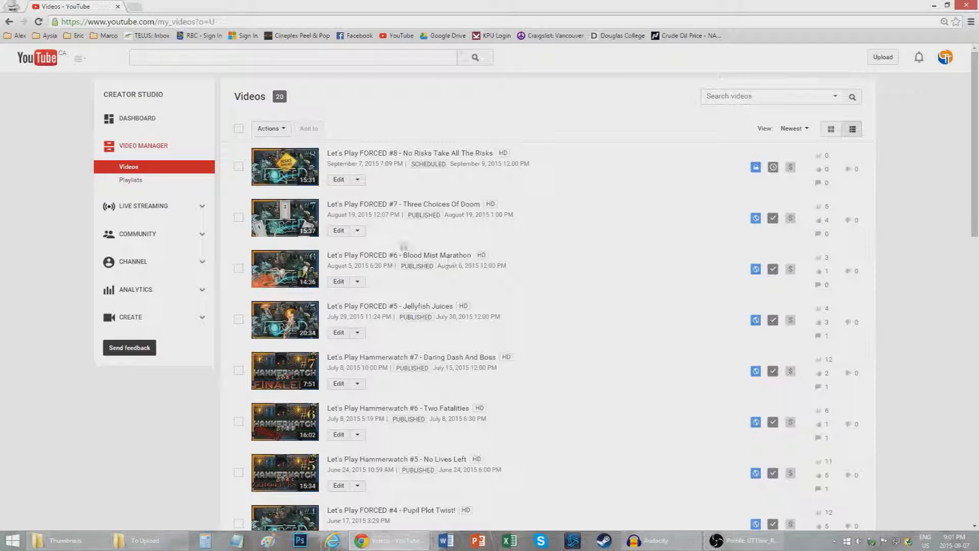
{"action": "left_click", "coordinate": [359, 232]}
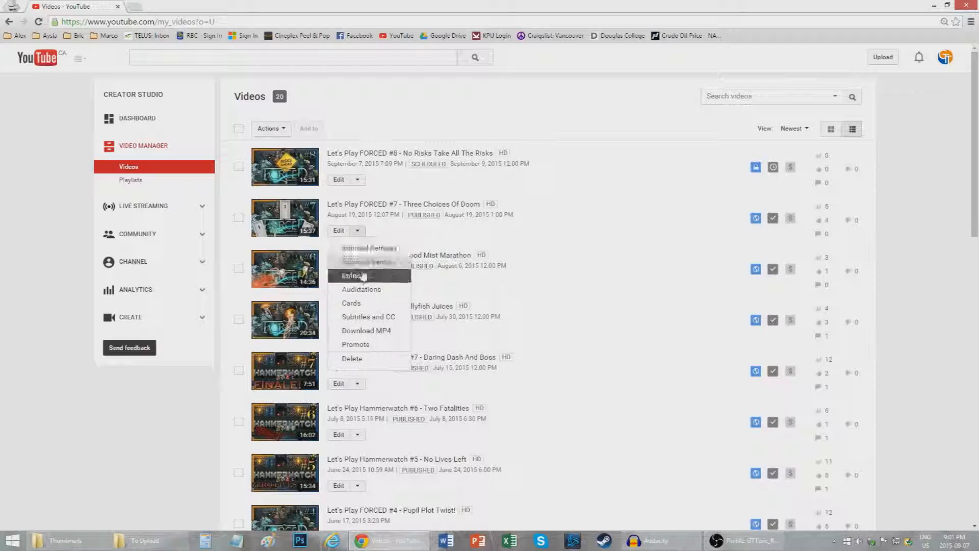
{"action": "left_click", "coordinate": [367, 304]}
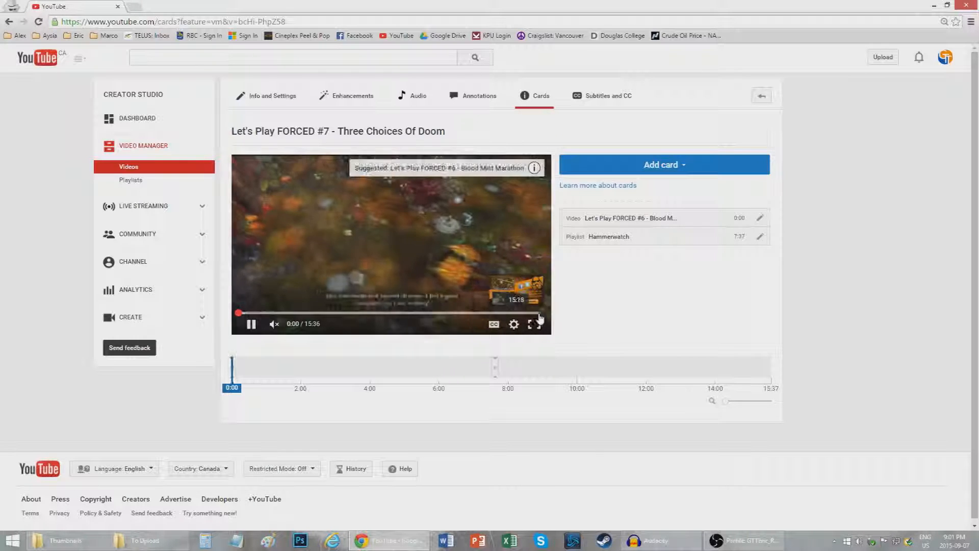
{"action": "left_click", "coordinate": [536, 315]}
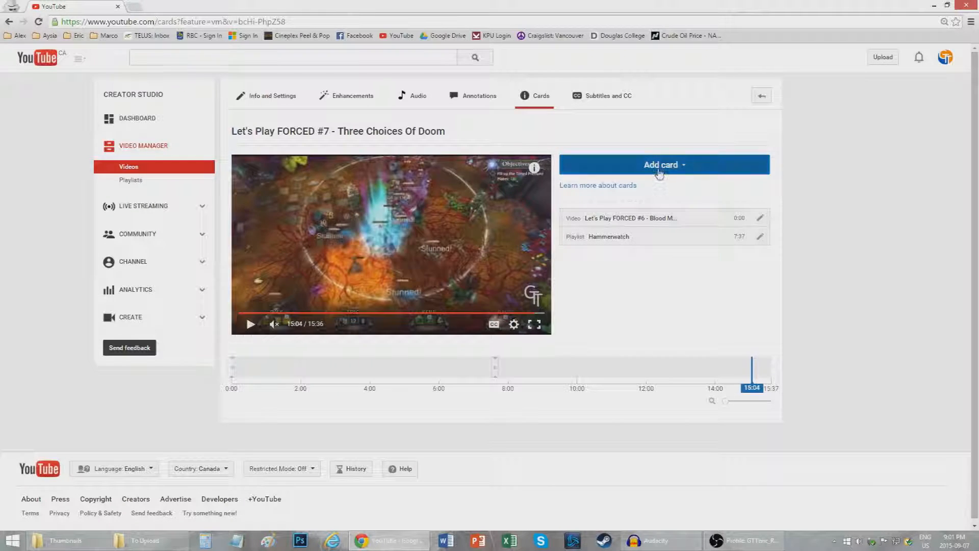
{"action": "left_click", "coordinate": [679, 165]}
{"action": "left_click", "coordinate": [748, 350]}
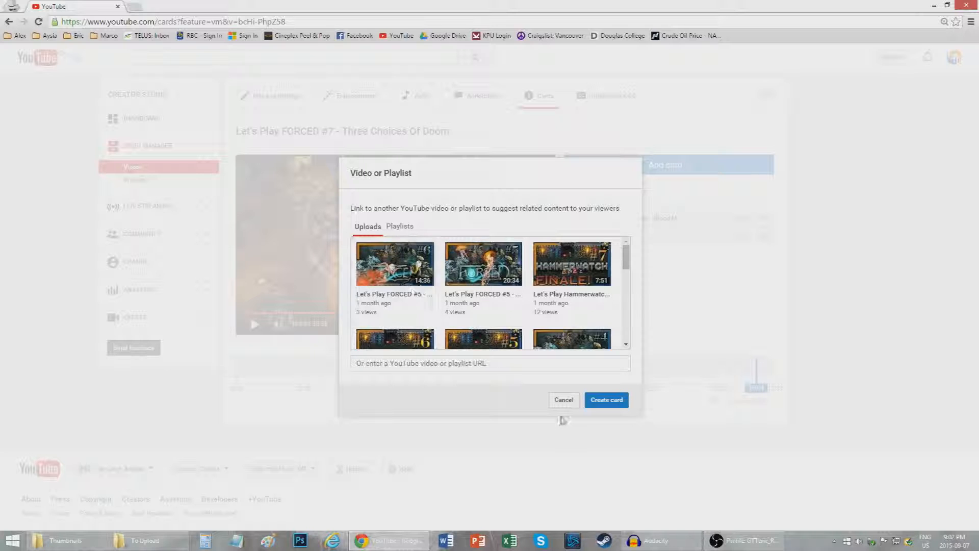
{"action": "left_click", "coordinate": [565, 401]}
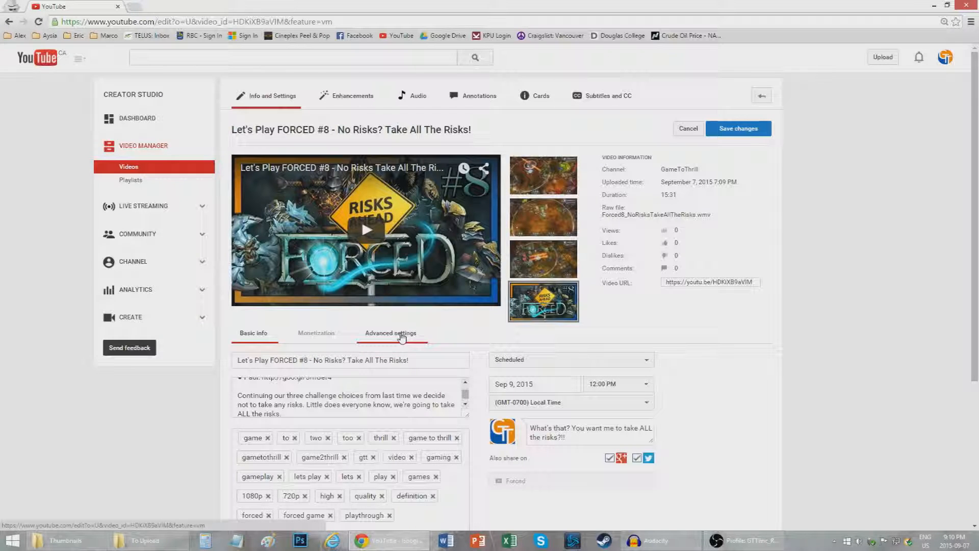
{"action": "mouse_move", "coordinate": [537, 314]}
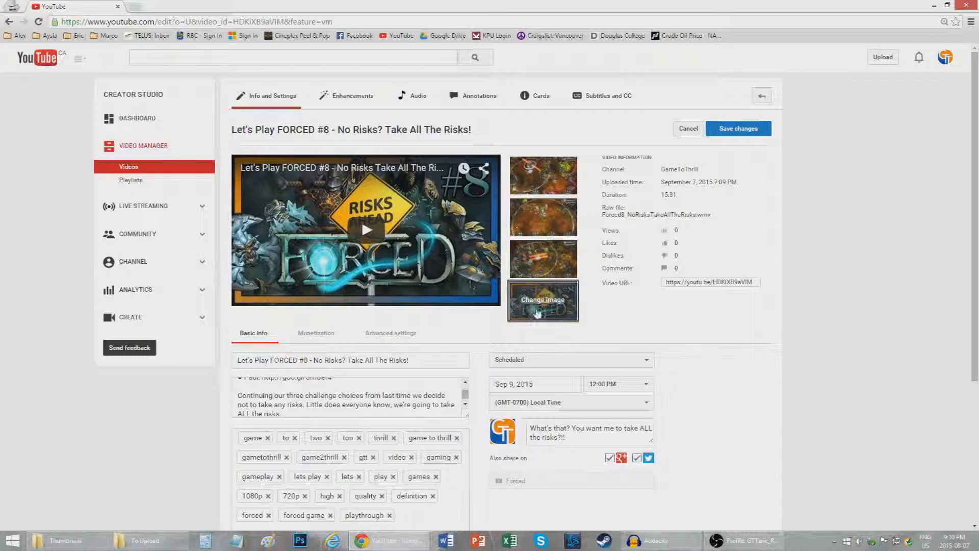